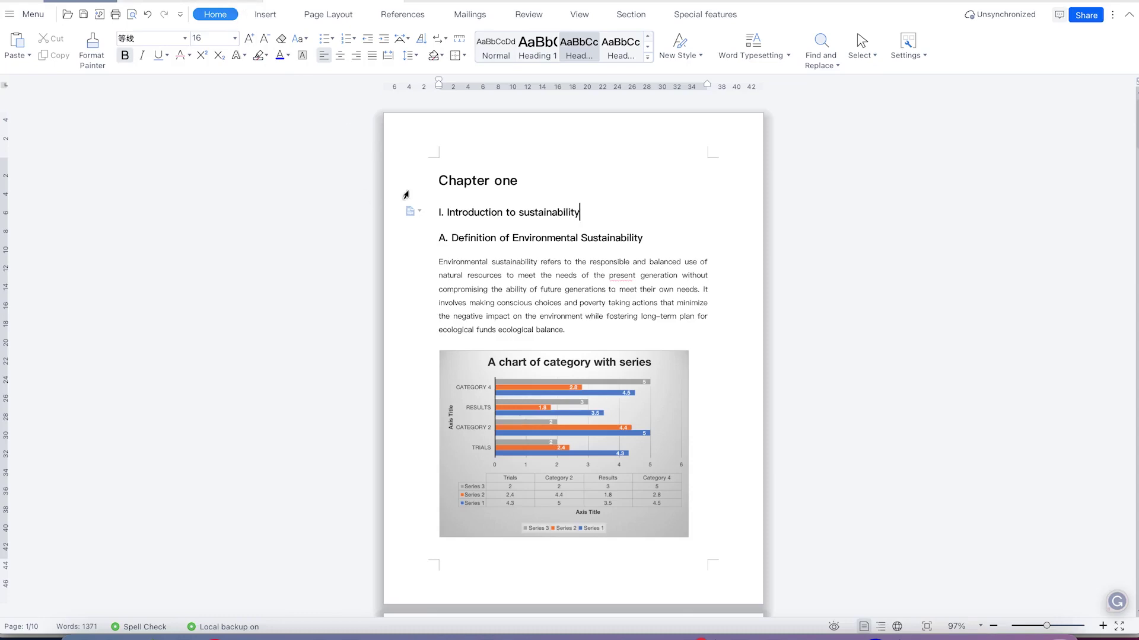
Have Text Speech read the sustainability text aloud, then launch the PDF to Word converter.
left_click(520, 303)
scroll(510, 320, "down", 3)
scroll(524, 304, "up", 3)
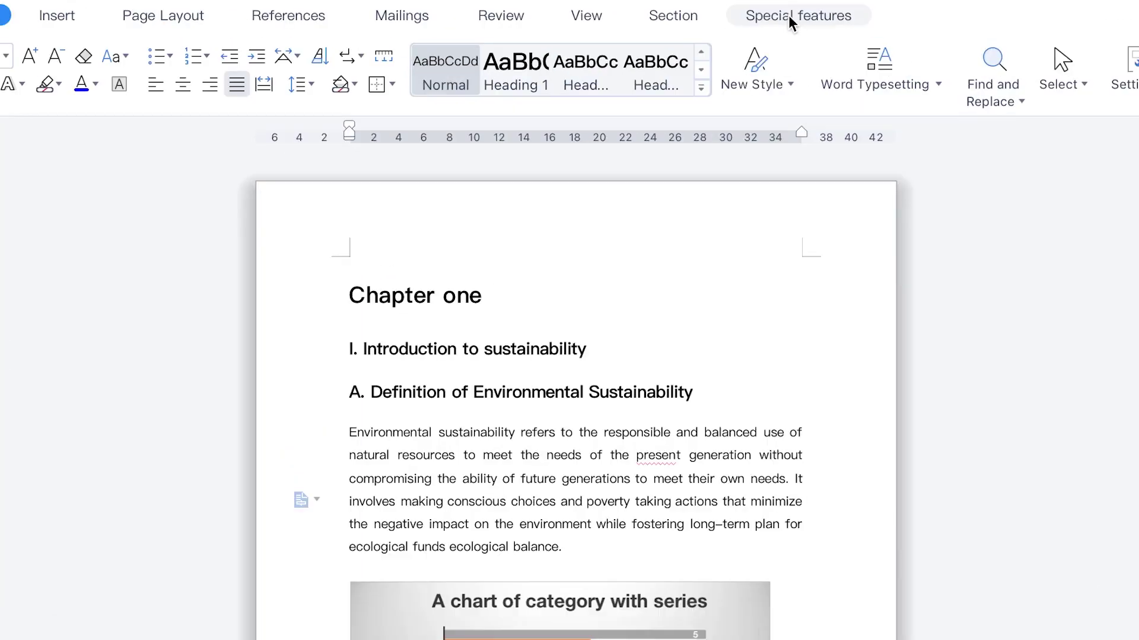
left_click(790, 20)
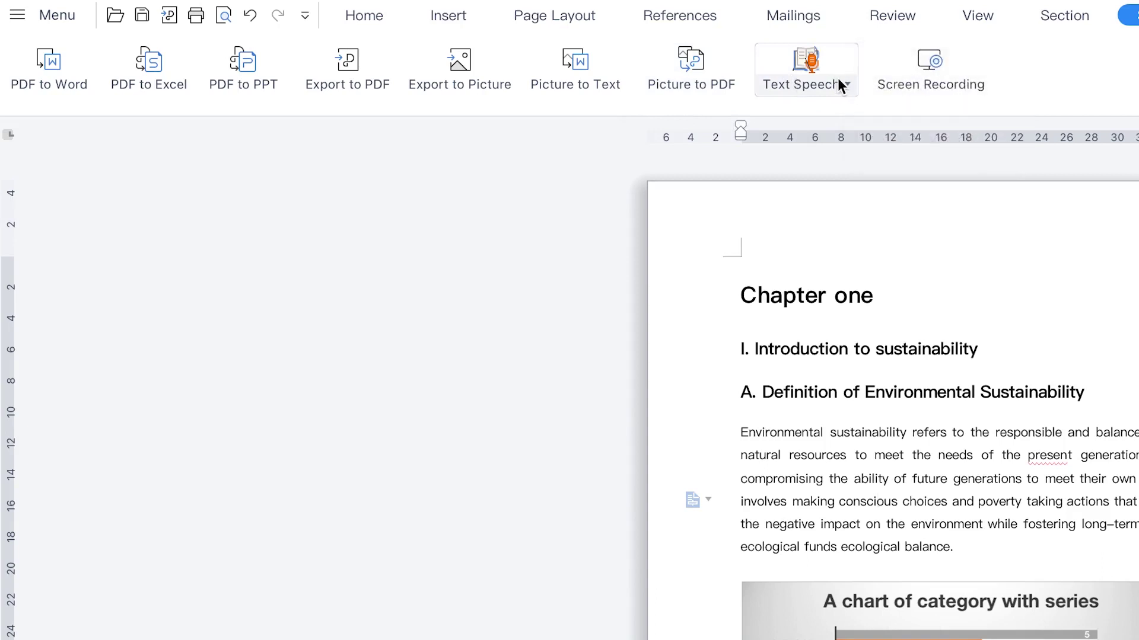
left_click(820, 42)
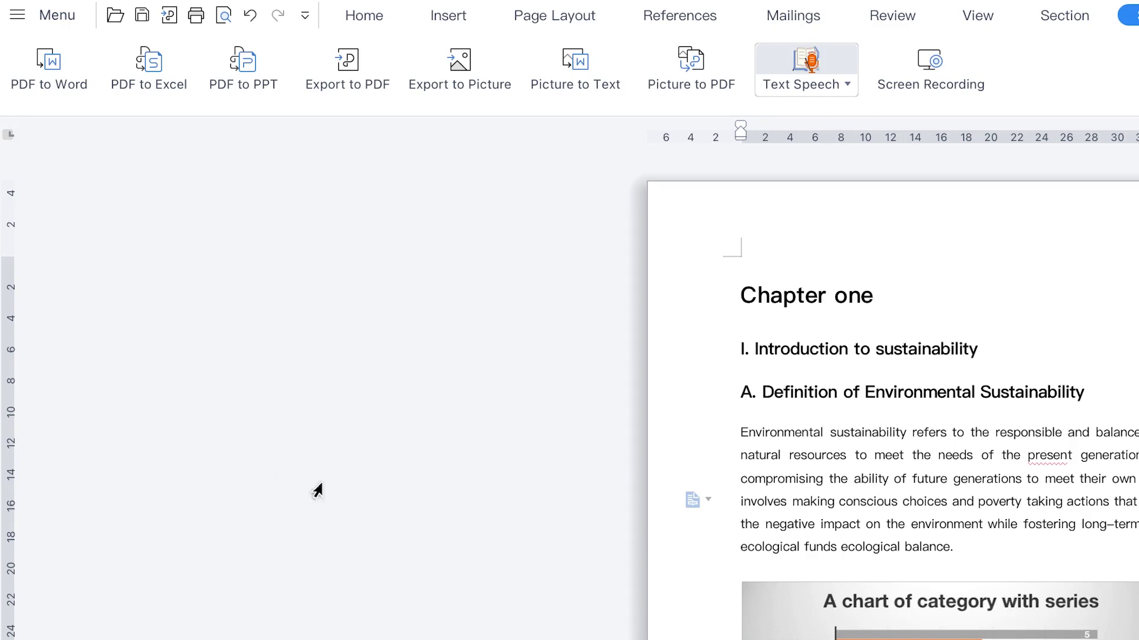
left_click(783, 524)
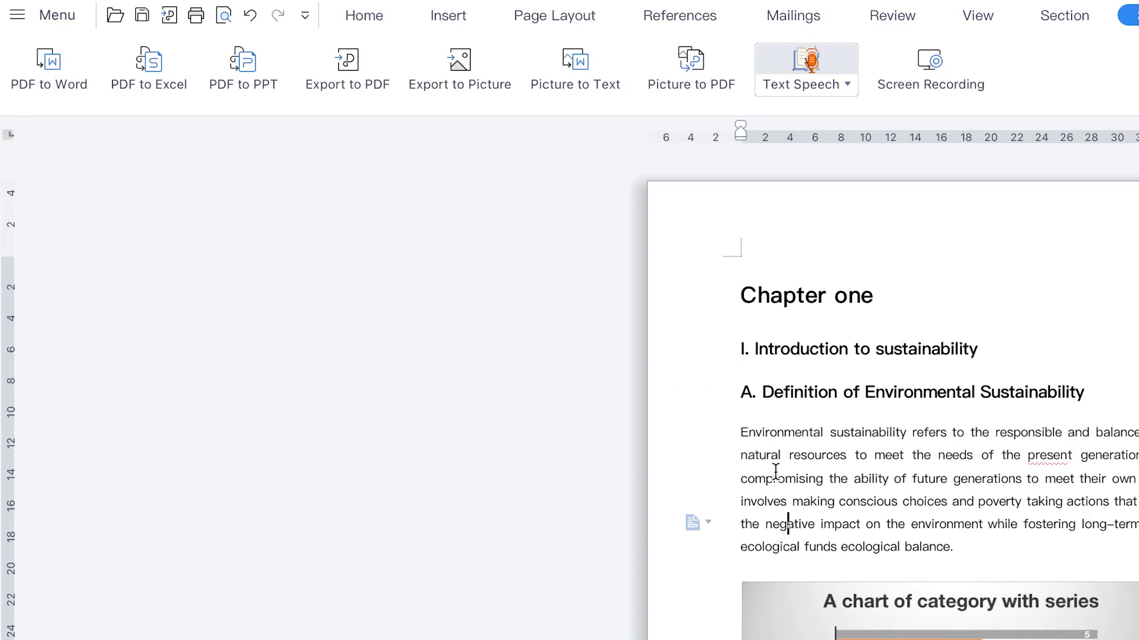
left_click(44, 63)
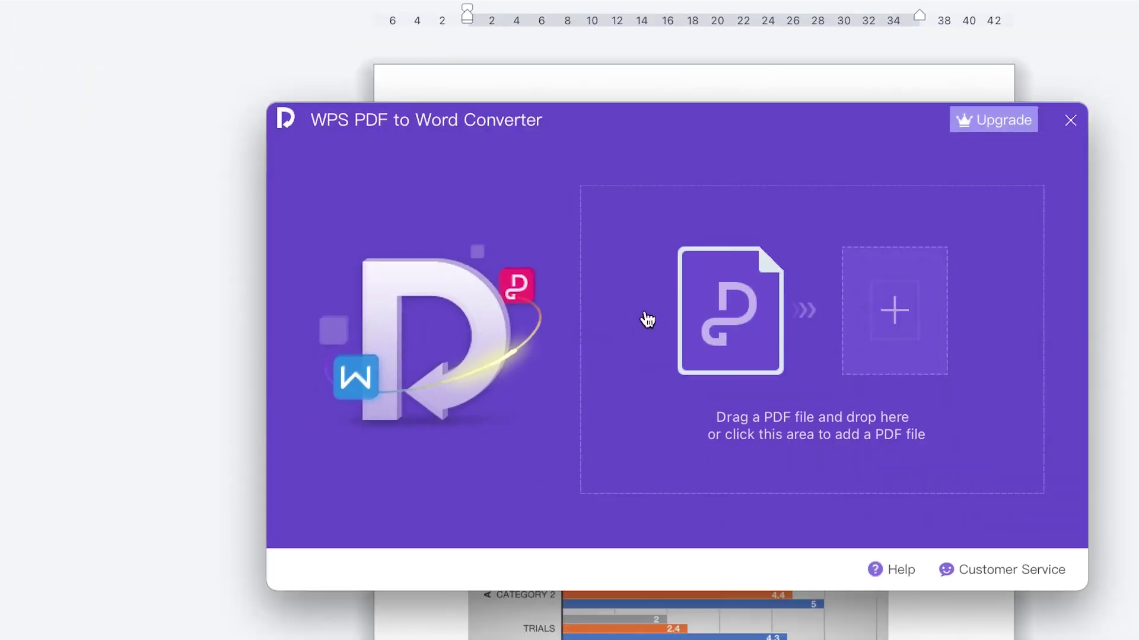
Add Booking.com_ Confirmation.pdf from Downloads and convert it to Word.
left_click(730, 312)
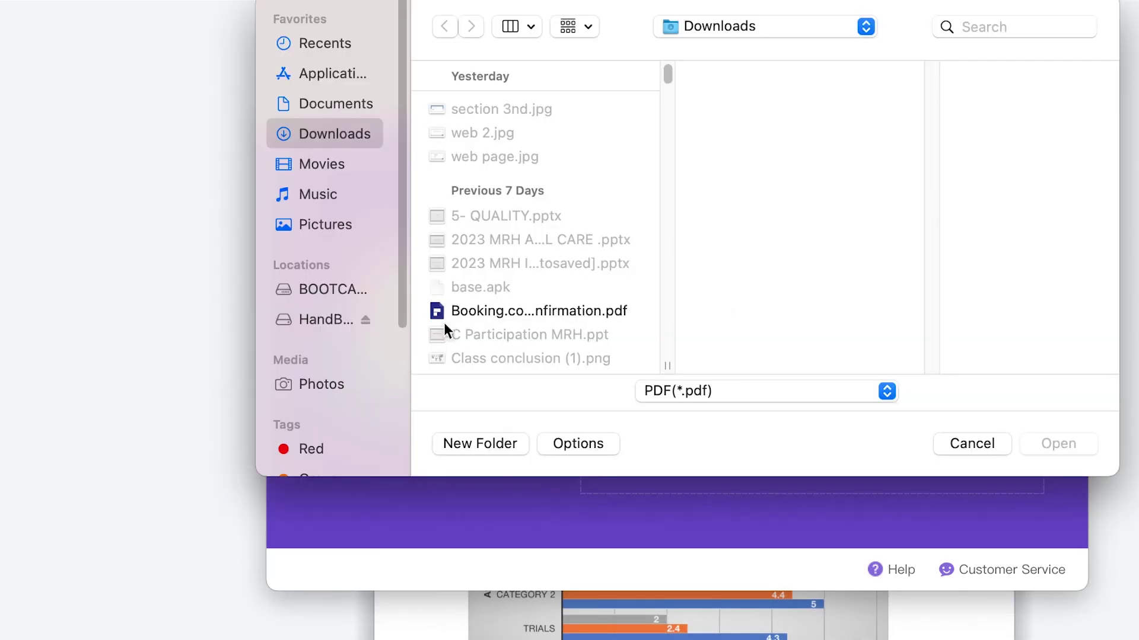
left_click(495, 314)
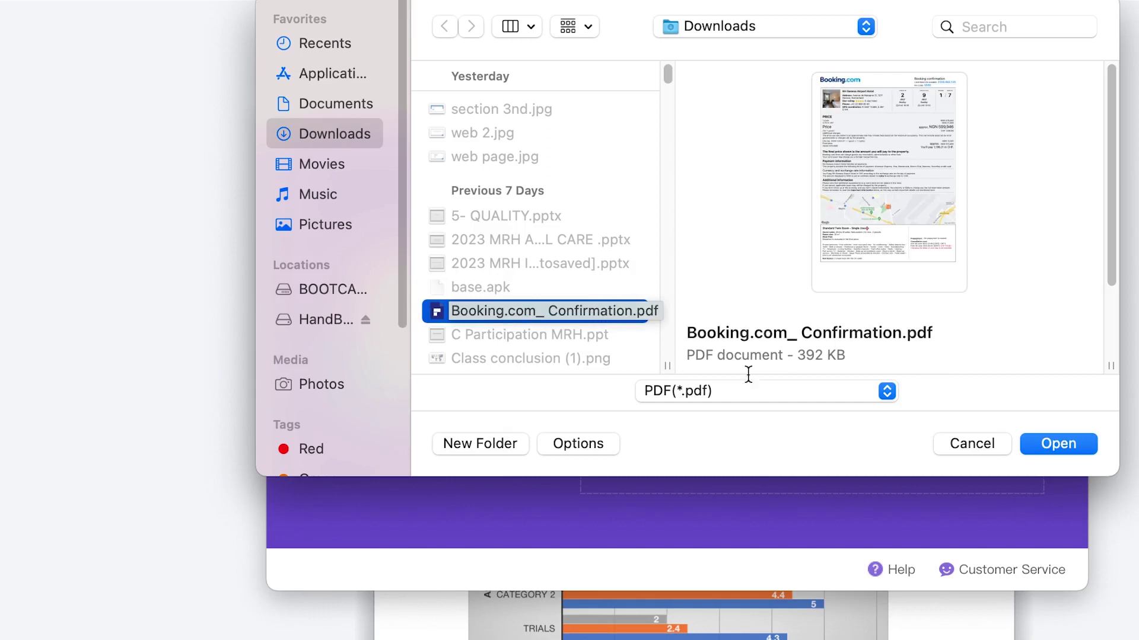
left_click(1065, 446)
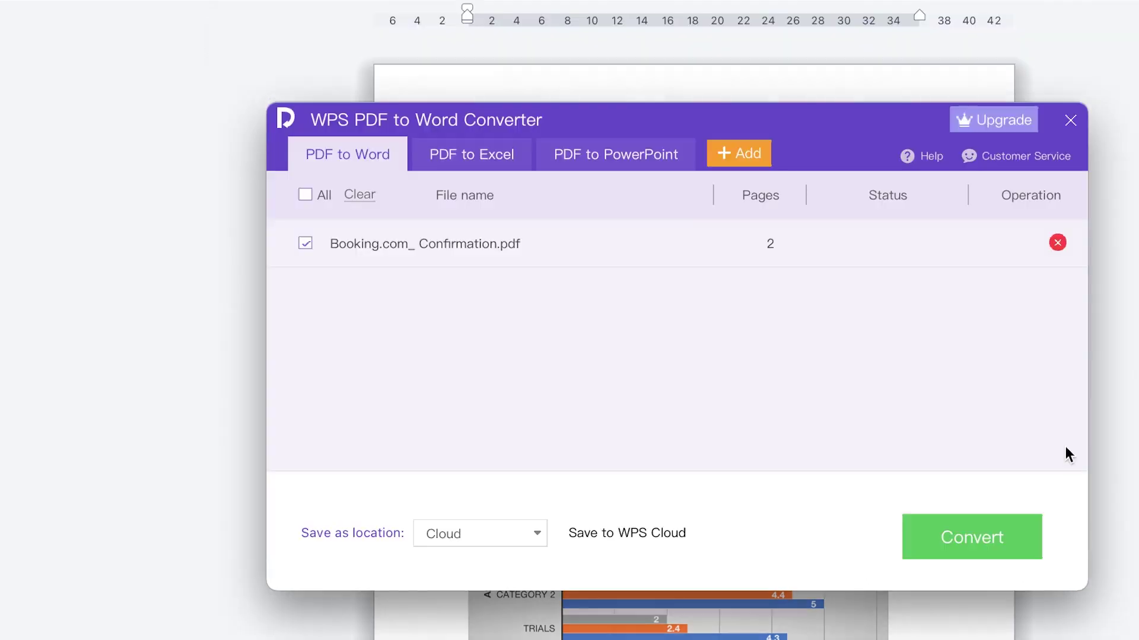
left_click(987, 520)
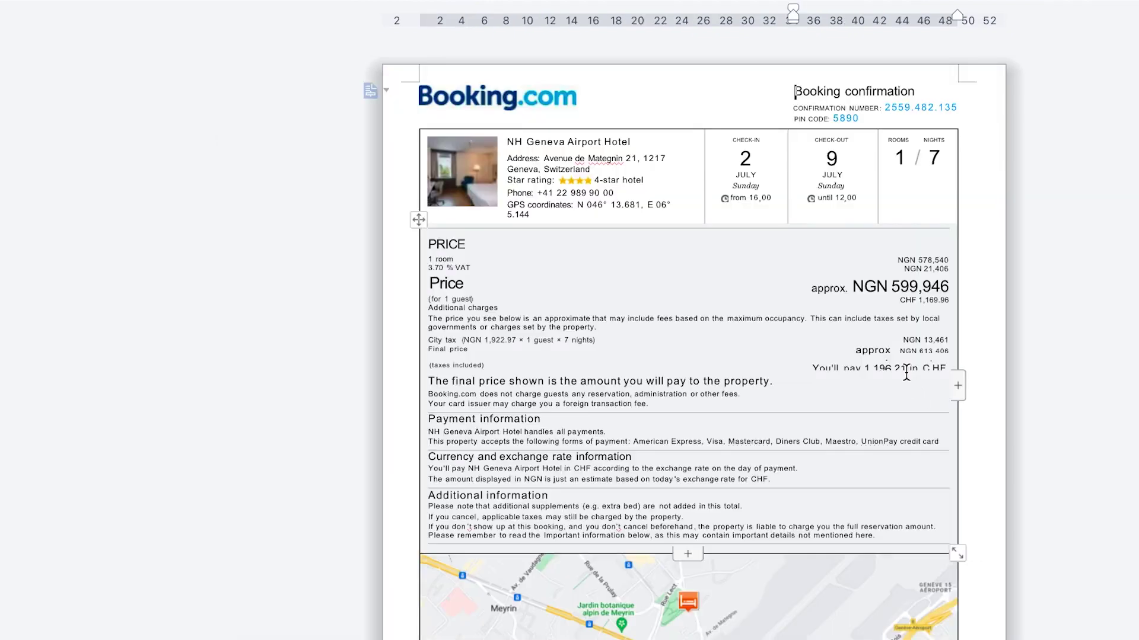
Delete part of the word 'reservation' in the converted booking text.
left_click(606, 396)
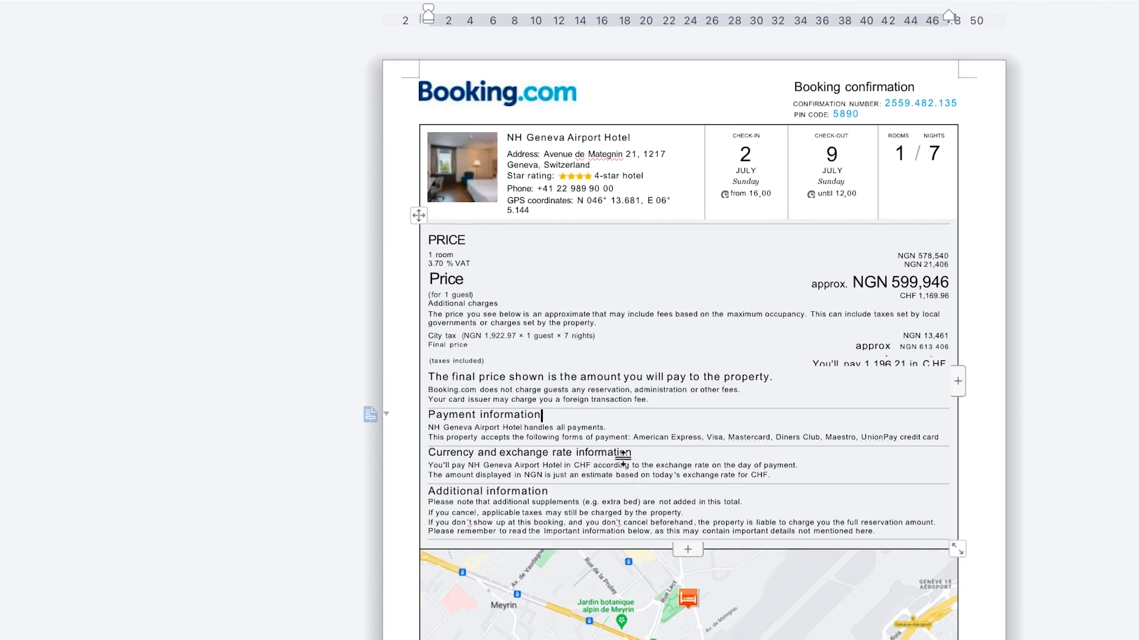
scroll(642, 489, "down", 3)
scroll(642, 492, "down", 5)
scroll(652, 415, "up", 10)
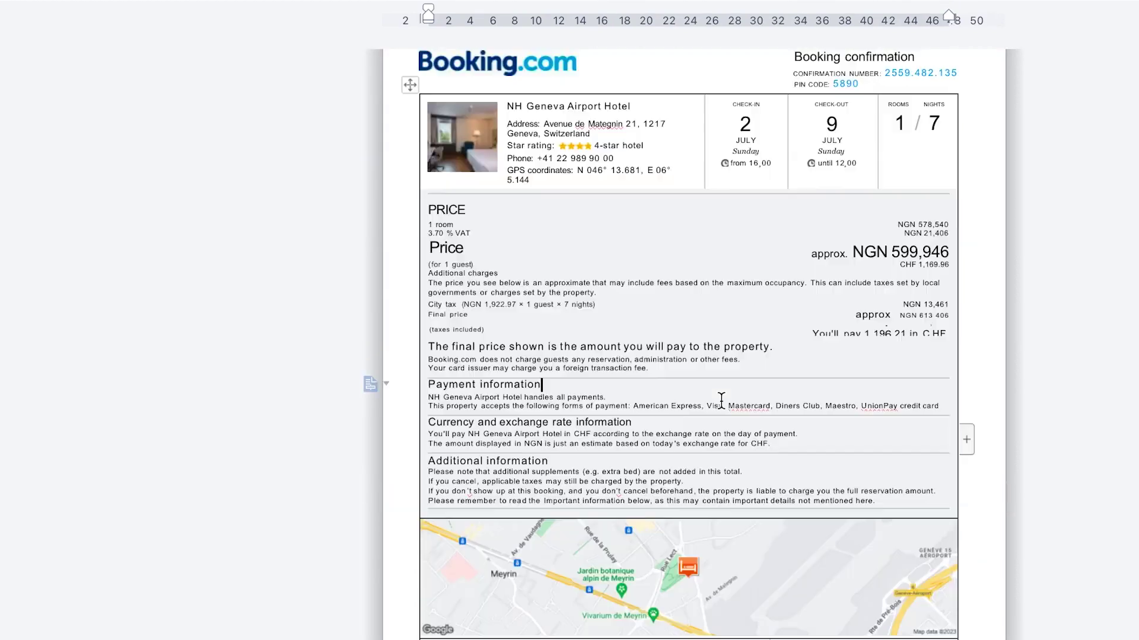
left_click(620, 394)
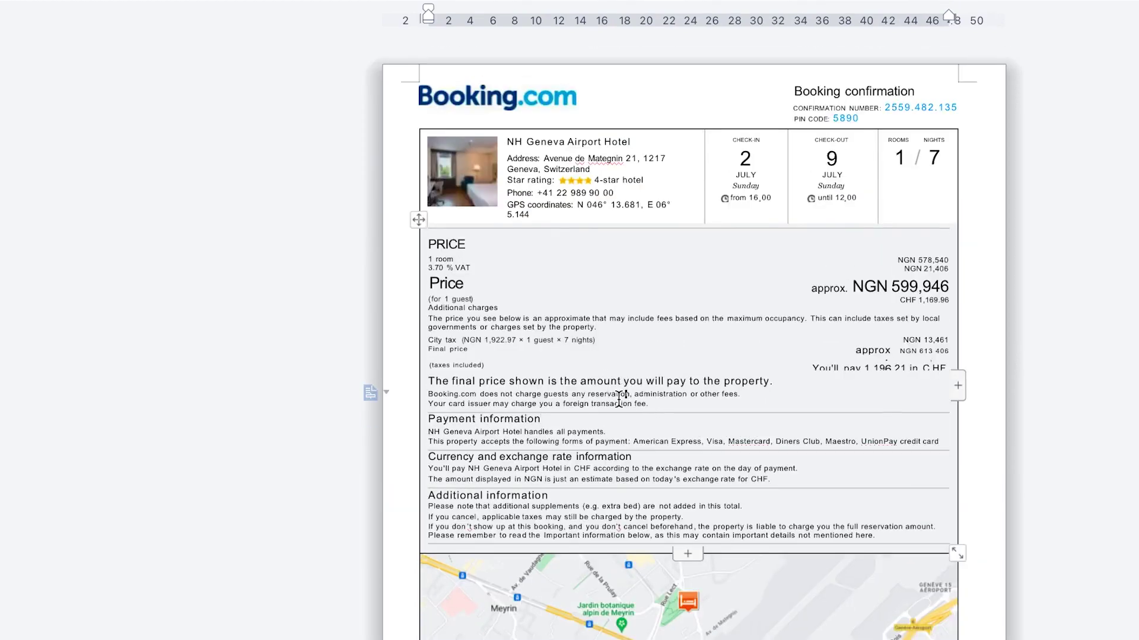
key("BackSpace")
key("BackSpace")
key("BackSpace")
key("BackSpace")
key("BackSpace")
key("BackSpace")
key("BackSpace")
key("BackSpace")
key("BackSpace")
key("BackSpace")
key("BackSpace")
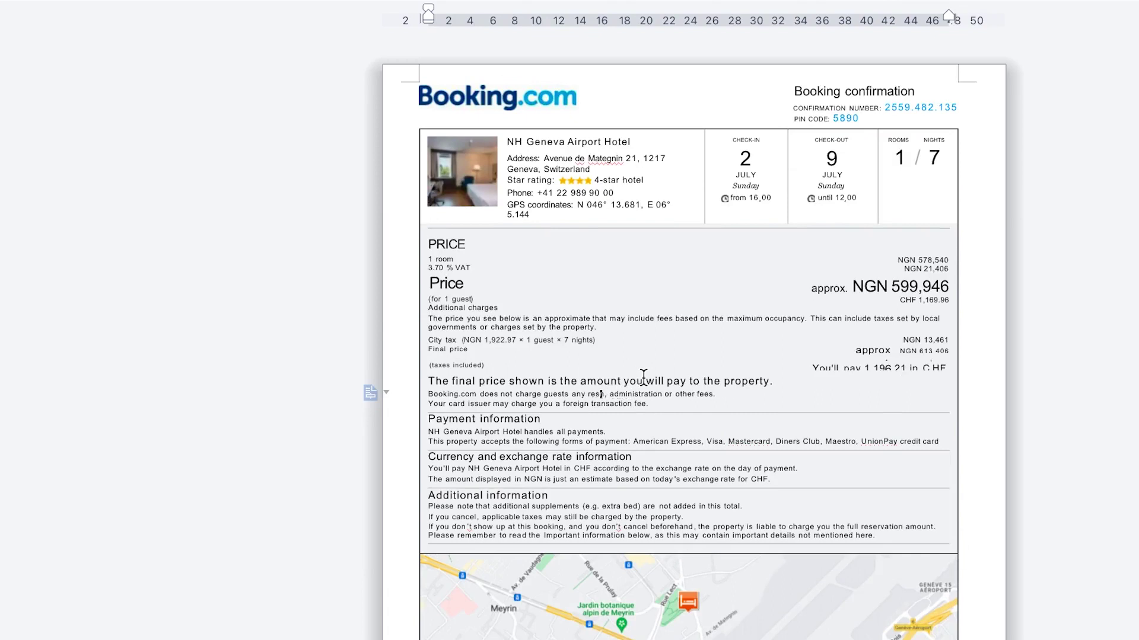
type("n")
Trim 'charges set' and add 'y. Welcome to my channel' after the final-price line.
left_click(539, 327)
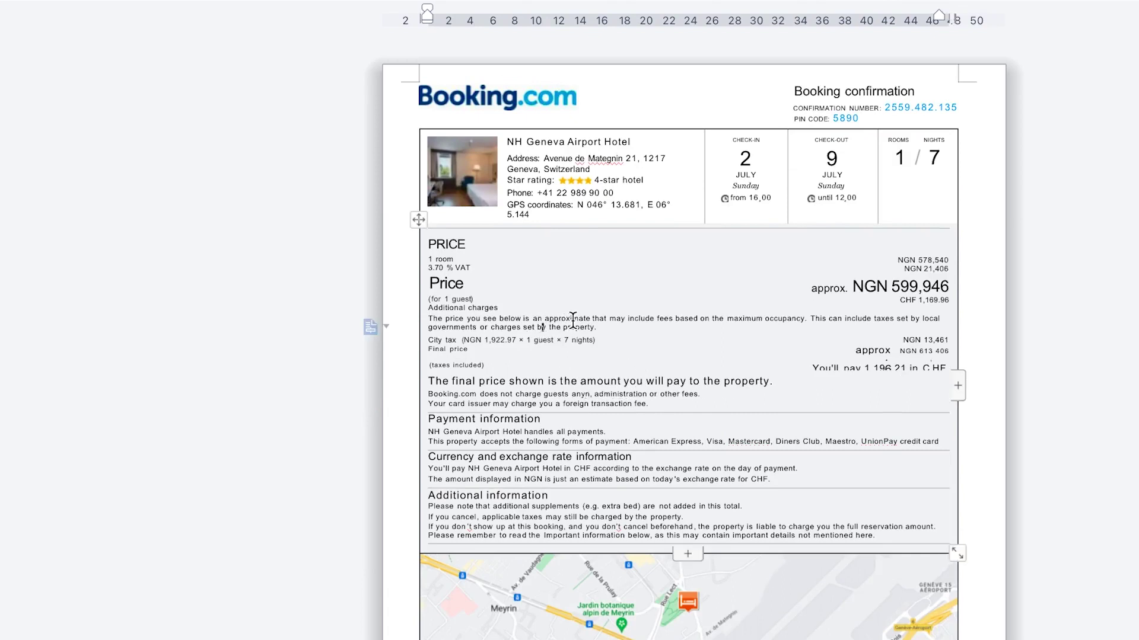
key("BackSpace")
key("BackSpace")
key("BackSpace")
key("BackSpace")
key("BackSpace")
key("BackSpace")
type("y.")
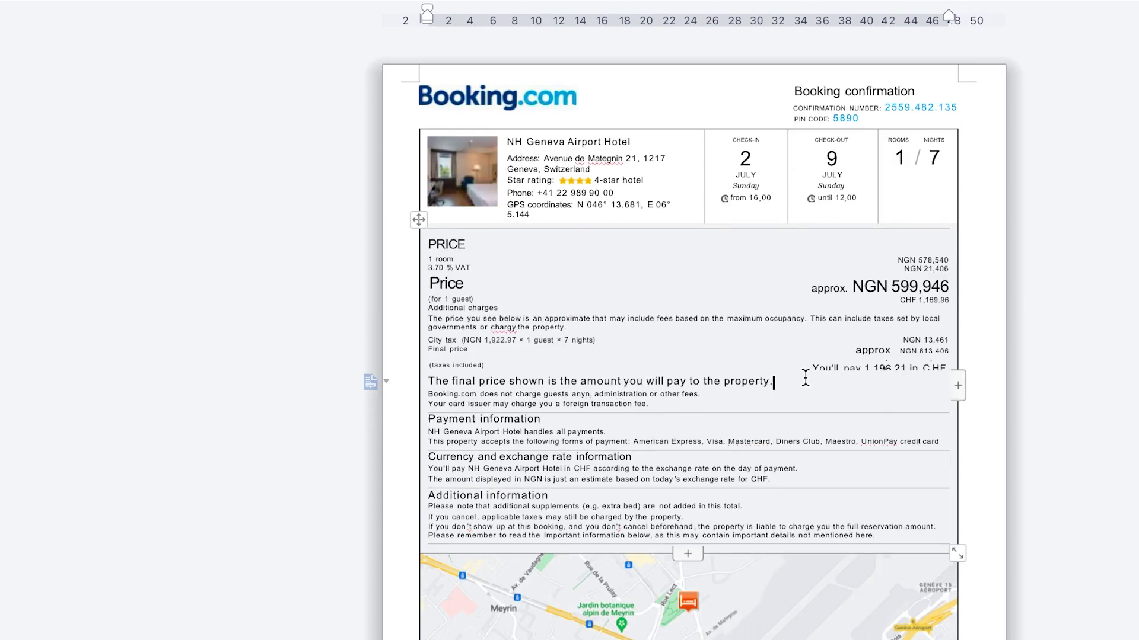
type(" Welcome to")
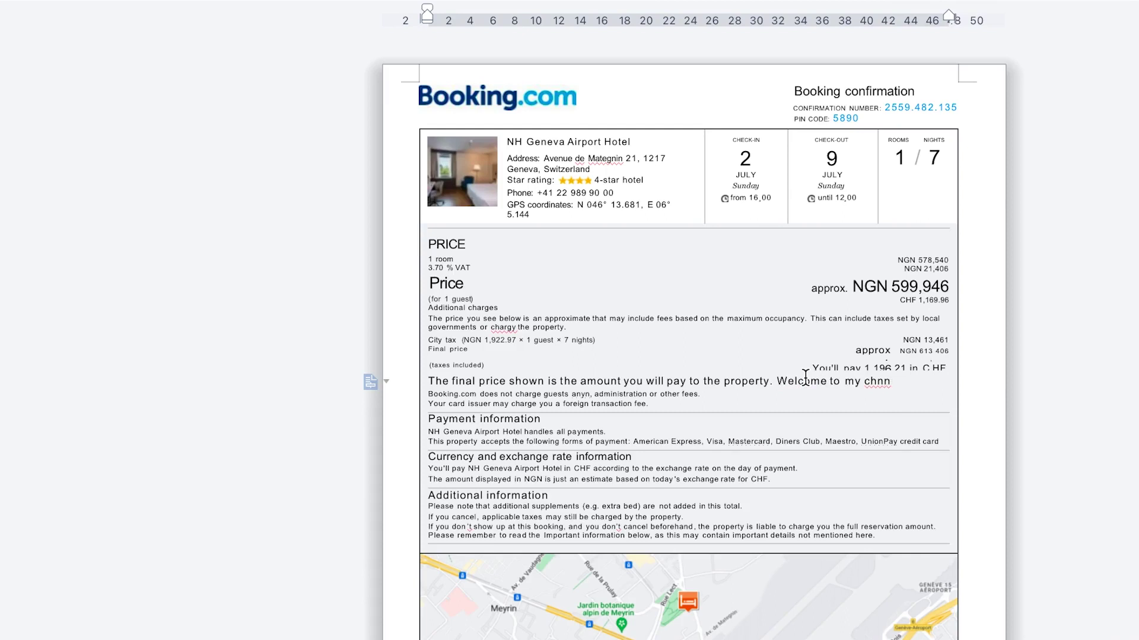
type(" my channel")
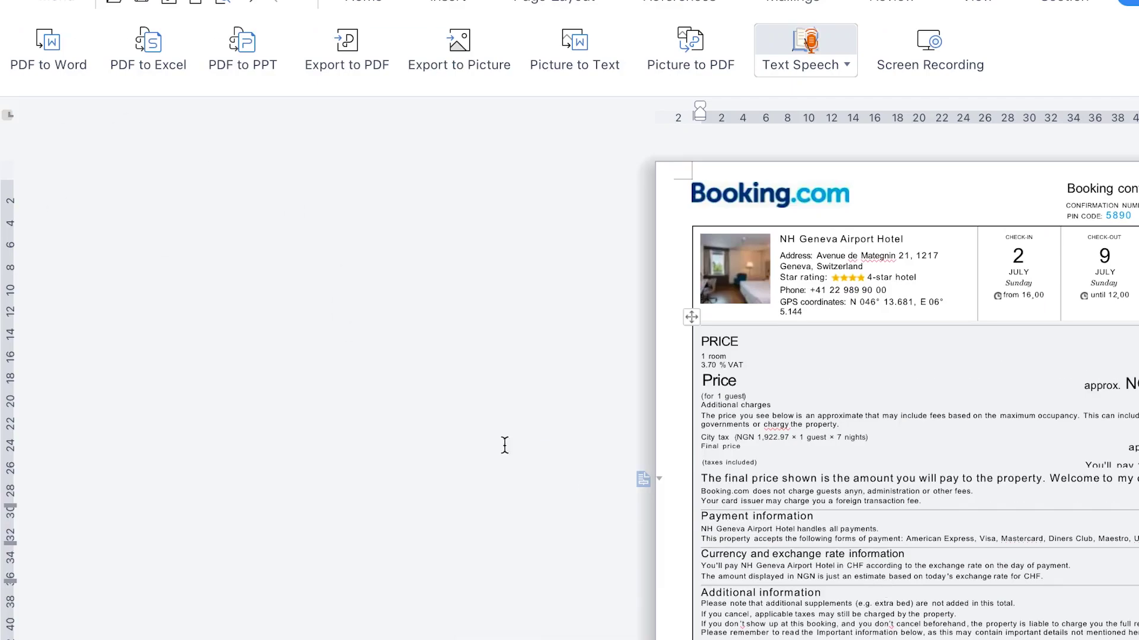
Convert Booking.com_ Confirmation.pdf to a spreadsheet with PDF to Excel.
left_click(142, 59)
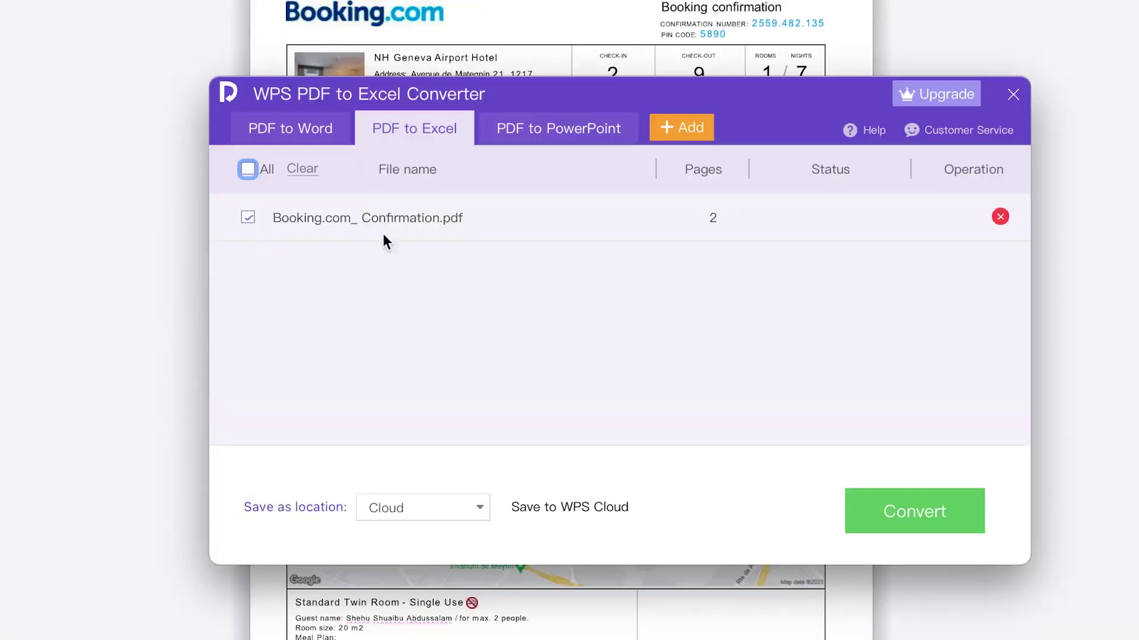
left_click(872, 508)
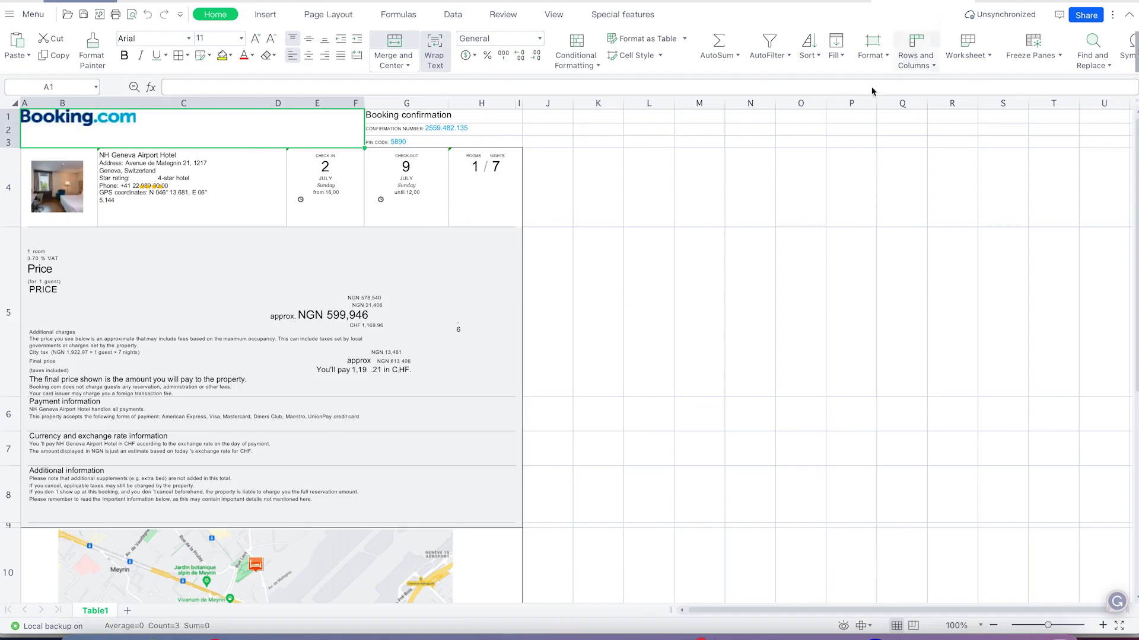
left_click(244, 178)
left_click(391, 194)
left_click(294, 186)
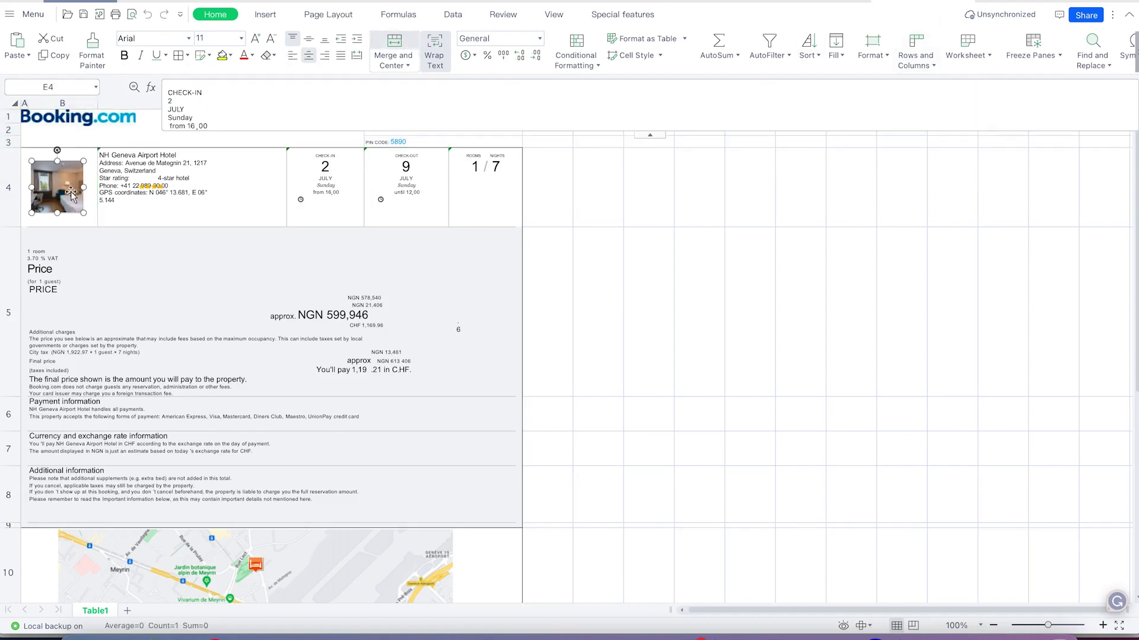
left_click(204, 203)
left_click(337, 193)
left_click(407, 183)
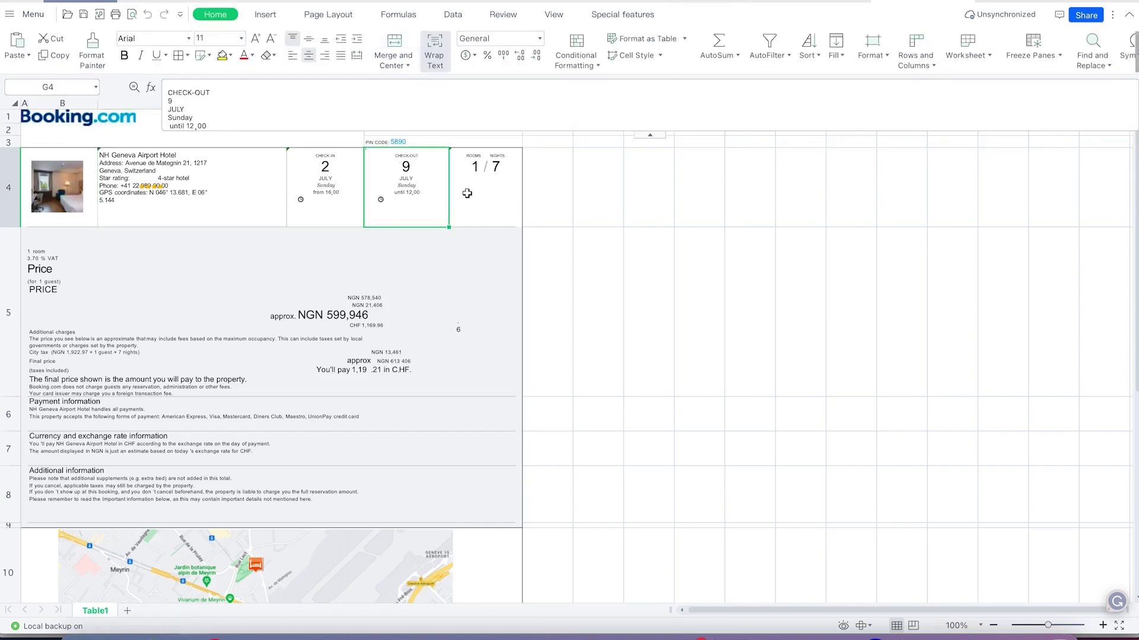
left_click(466, 194)
left_click(216, 395)
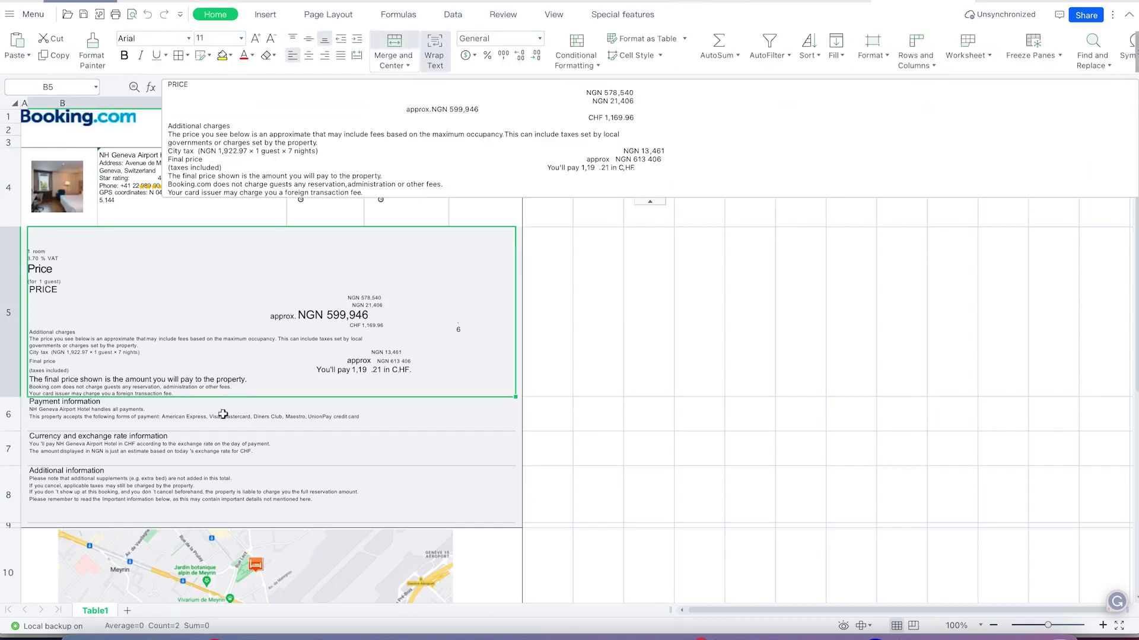
left_click(259, 414)
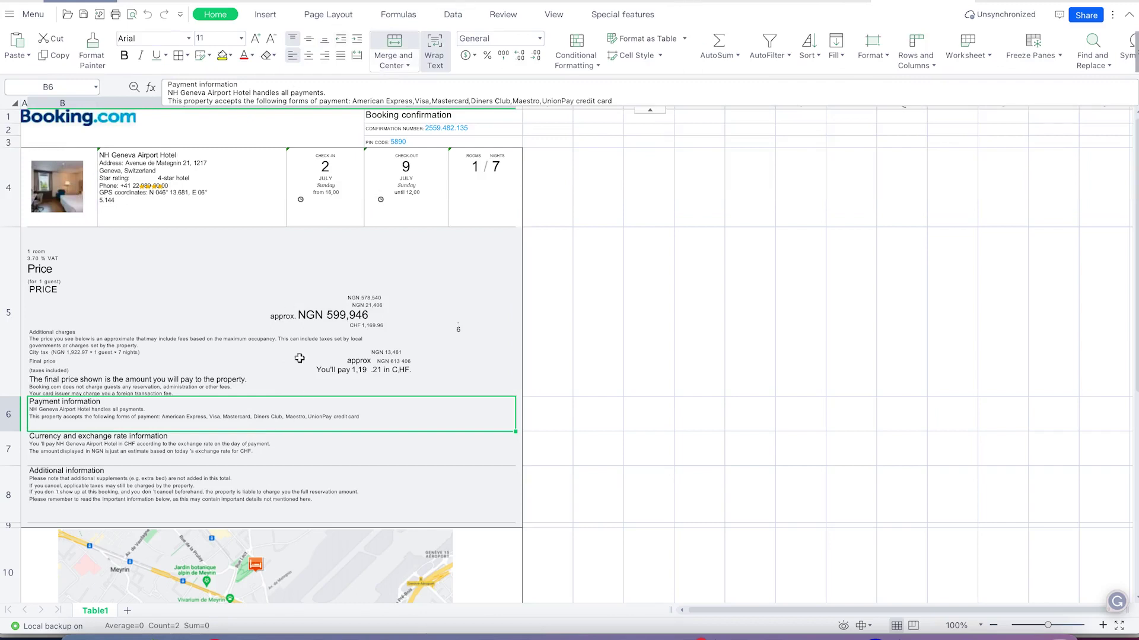
left_click(300, 447)
left_click(326, 531)
left_click(705, 227)
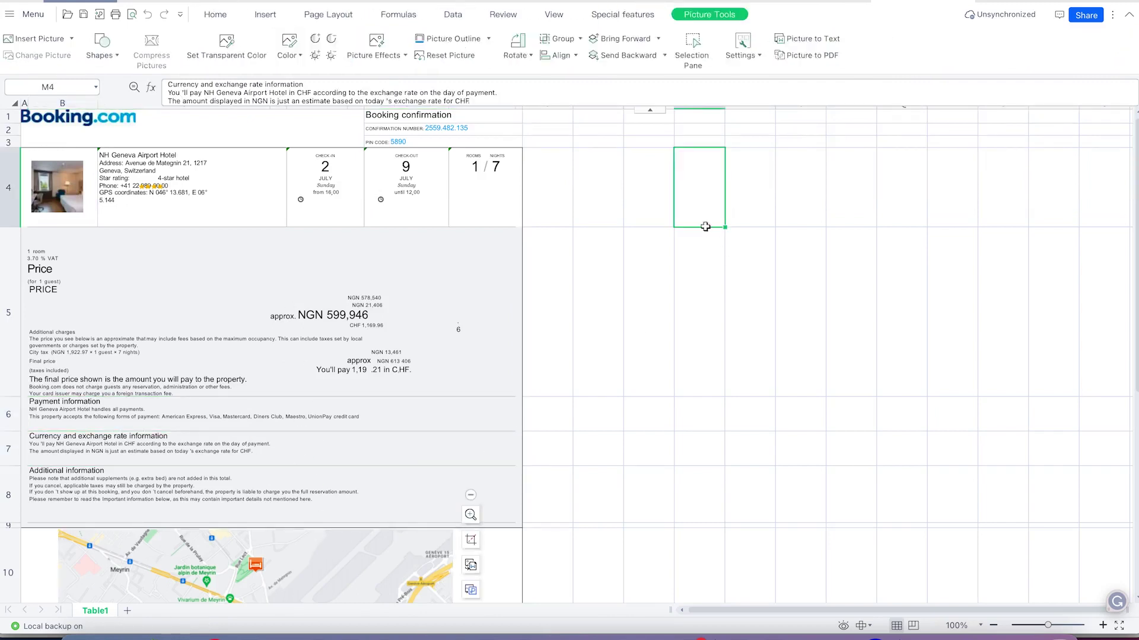
left_click(618, 249)
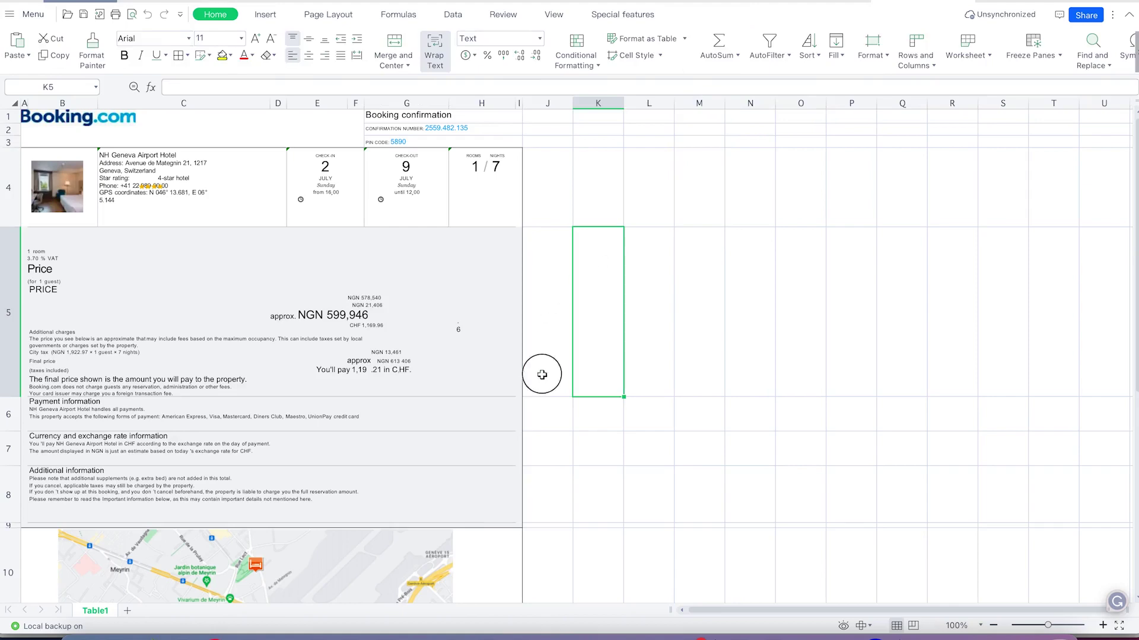
left_click(563, 446)
left_click(628, 405)
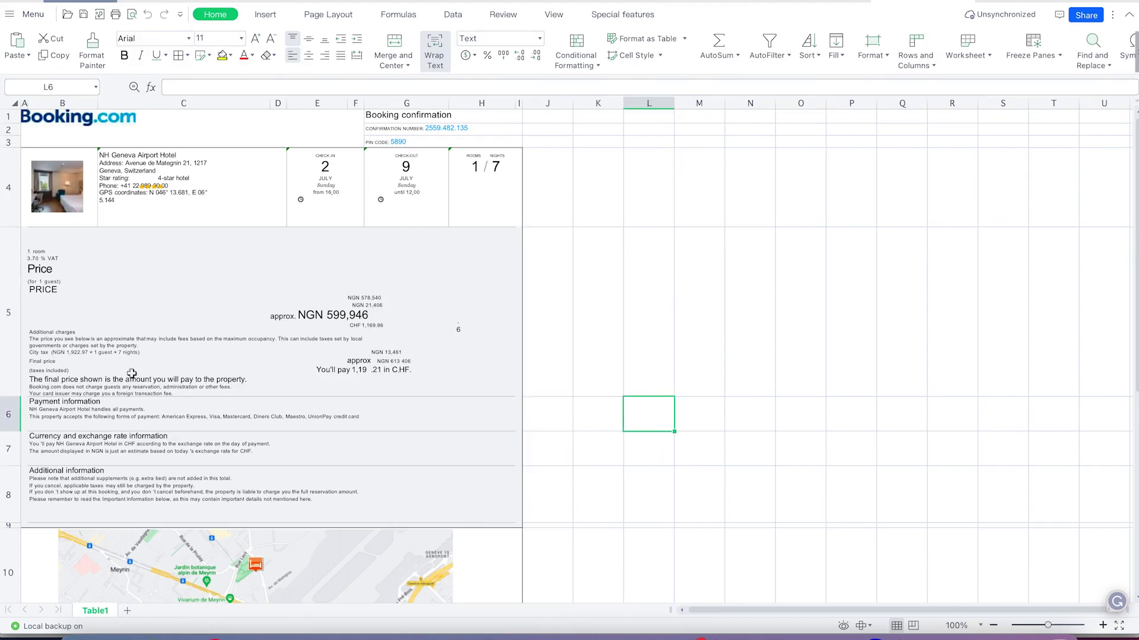
scroll(308, 395, "down", 2)
scroll(320, 462, "up", 3)
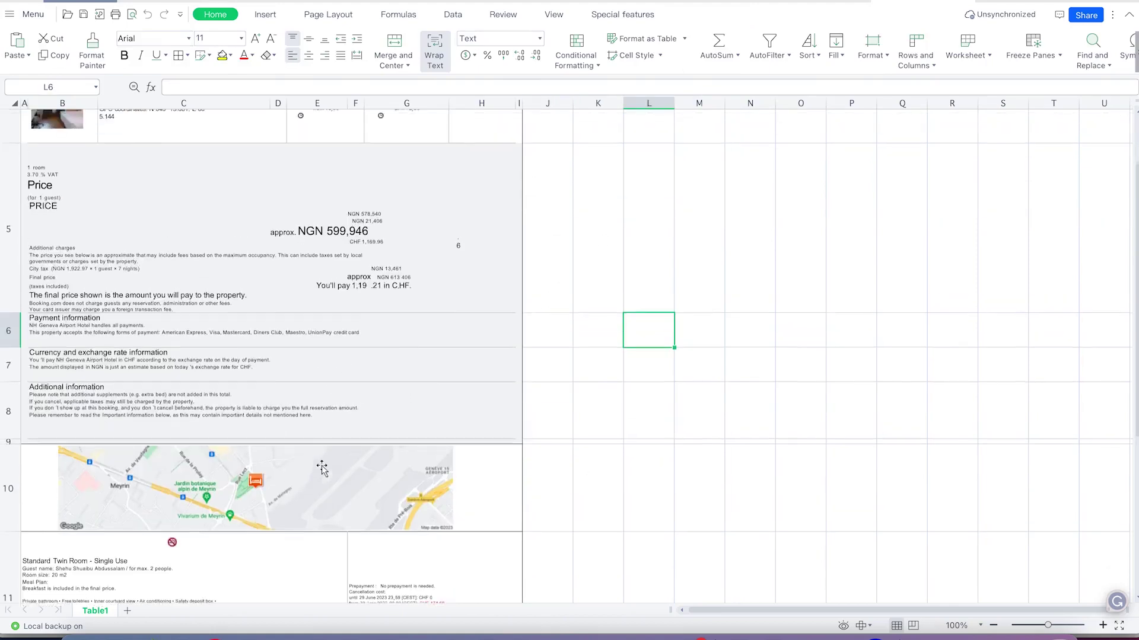
left_click(179, 396)
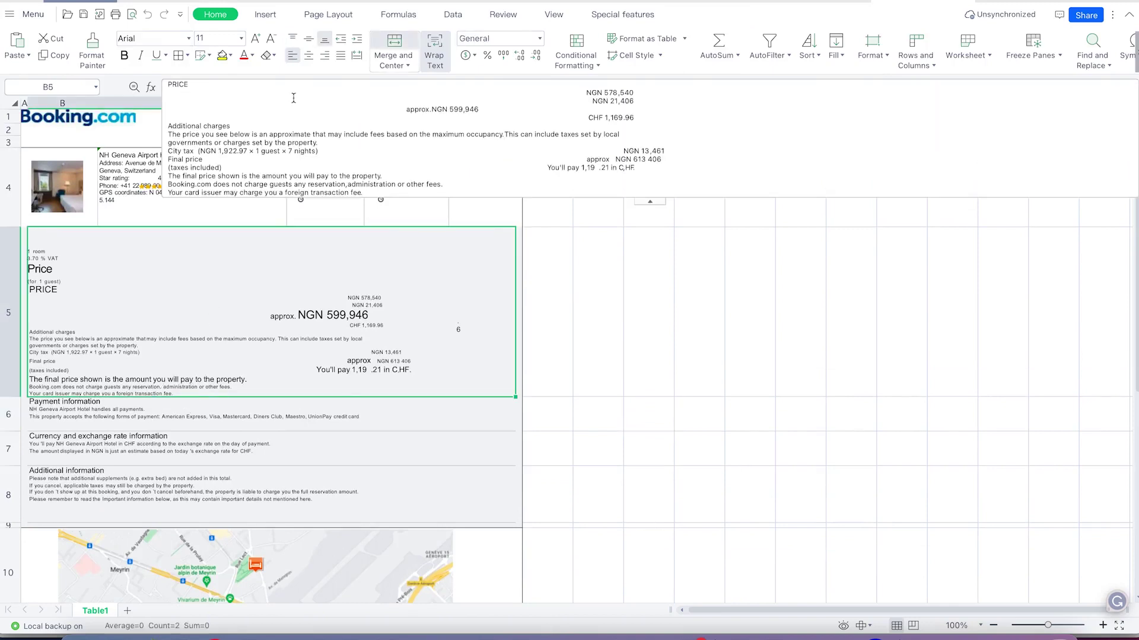
left_click(291, 132)
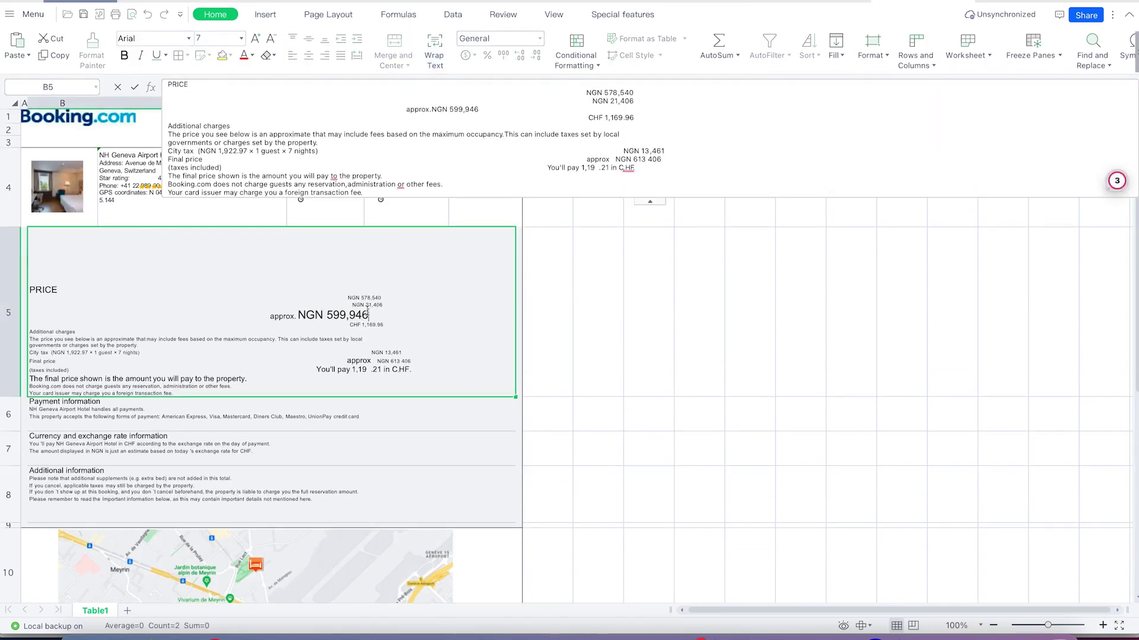
left_click(655, 319)
left_click(589, 318)
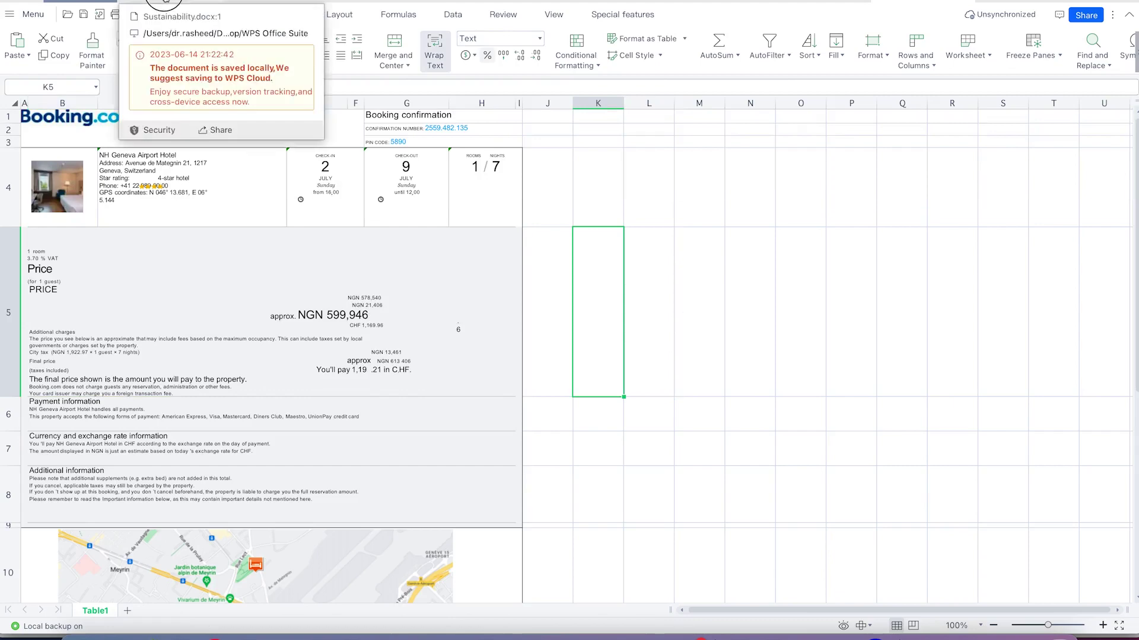
Return to Sustainability.docx and scroll up to the Sales pie chart.
left_click(165, 2)
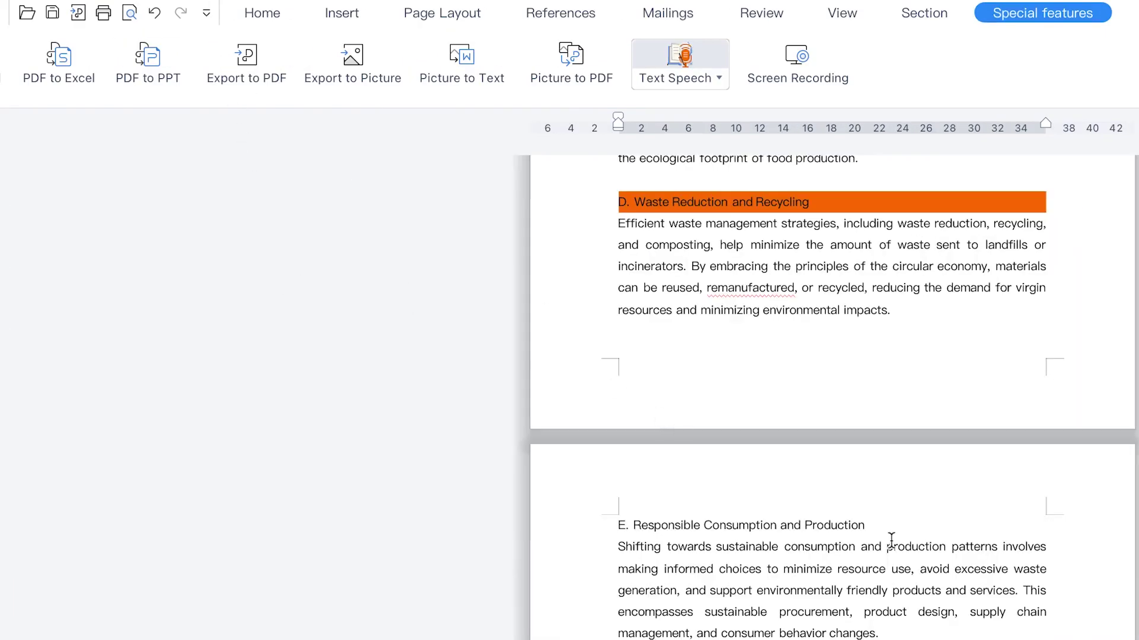
scroll(802, 579, "up", 10)
scroll(802, 579, "up", 10)
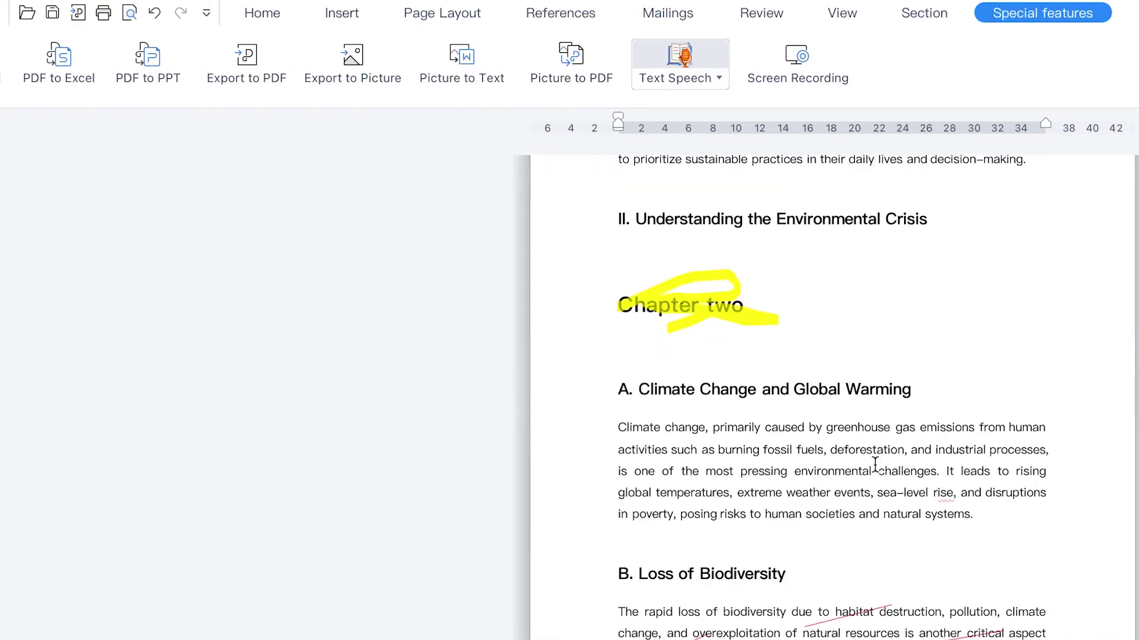
scroll(811, 542, "up", 8)
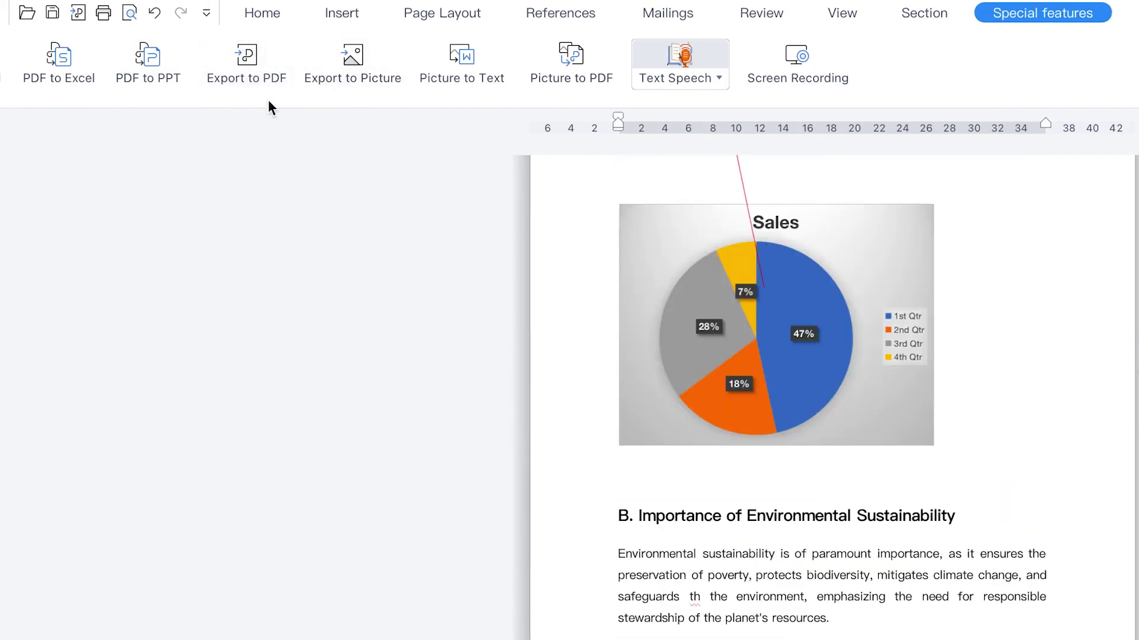
Convert the Booking.com confirmation PDF into slides with PDF to PPT.
left_click(133, 82)
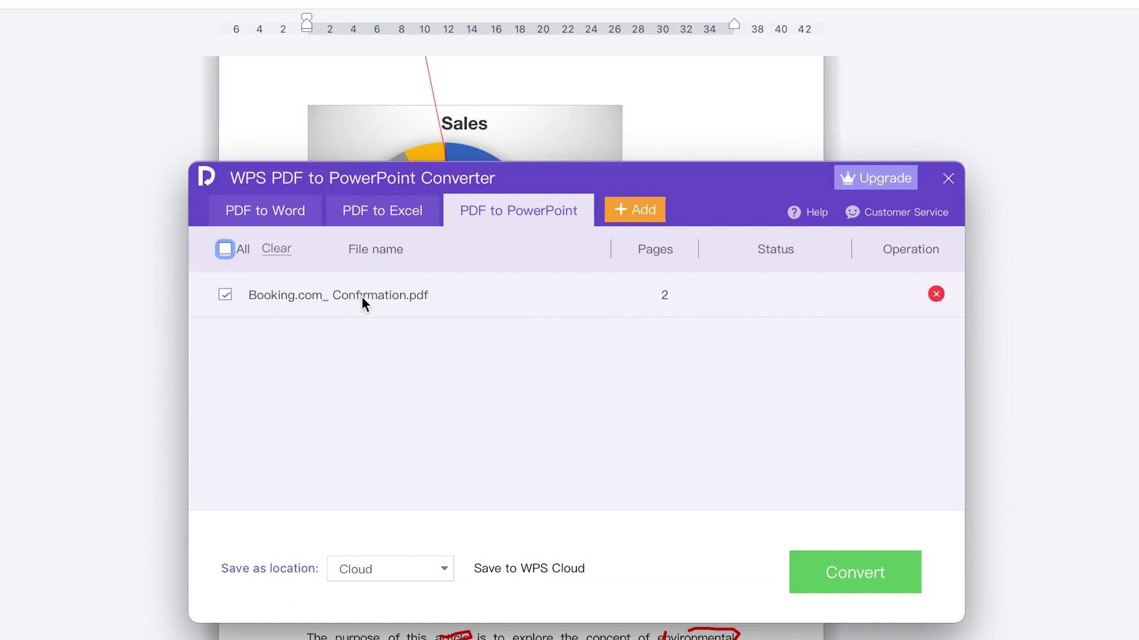
left_click(855, 574)
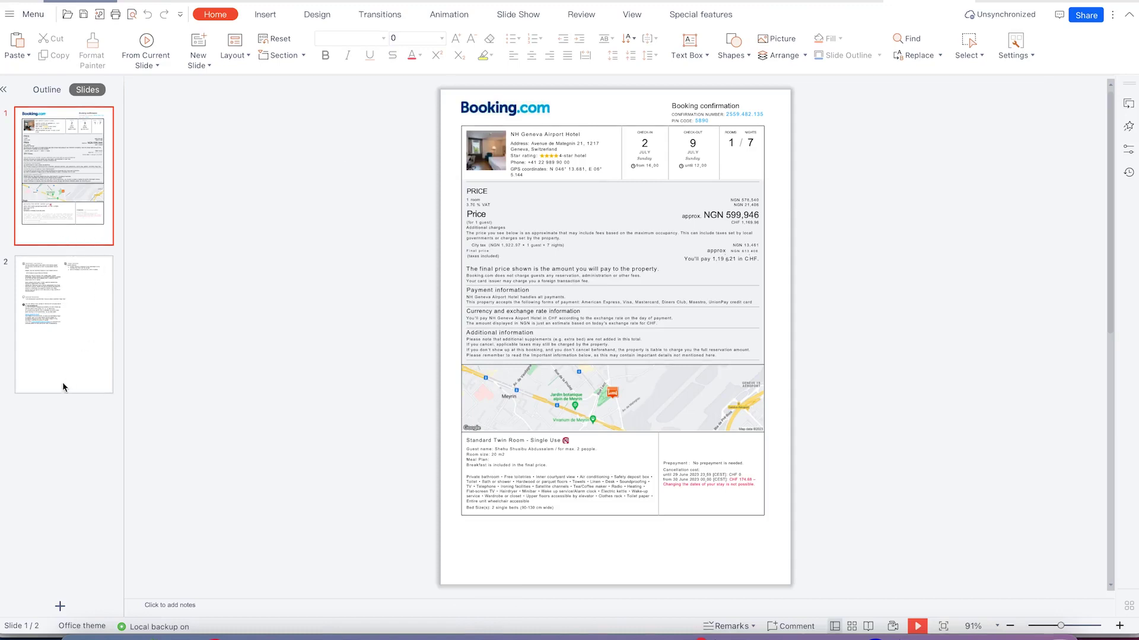
Review both converted slides, then insert a blank slide after slide 2.
left_click(84, 288)
left_click(71, 192)
left_click(89, 332)
left_click(55, 169)
left_click(67, 333)
left_click(54, 474)
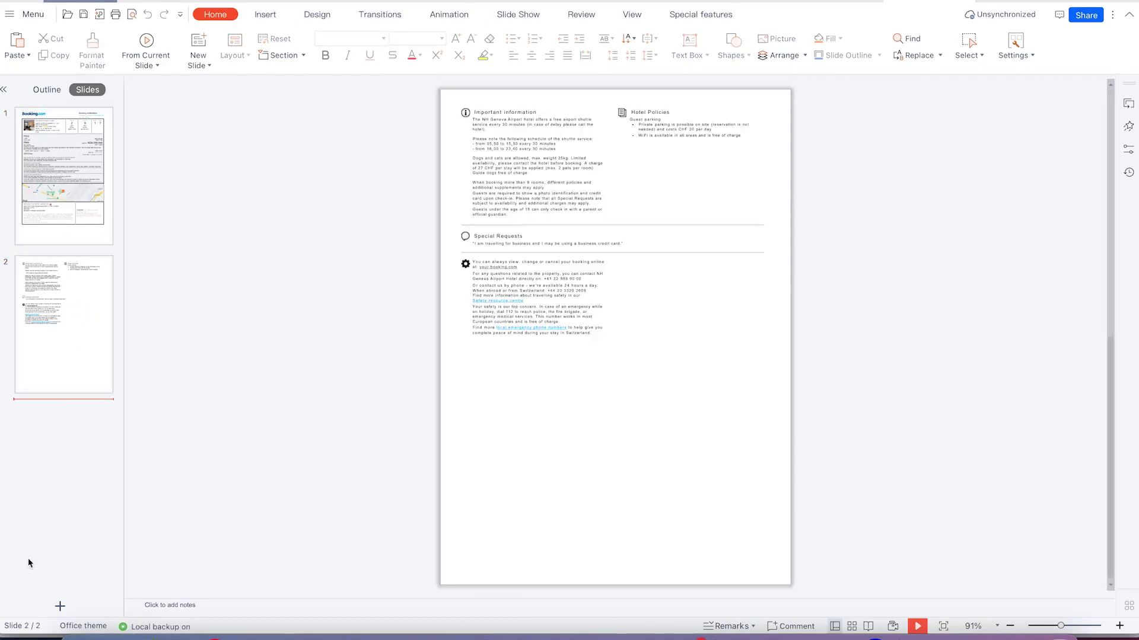
left_click(60, 606)
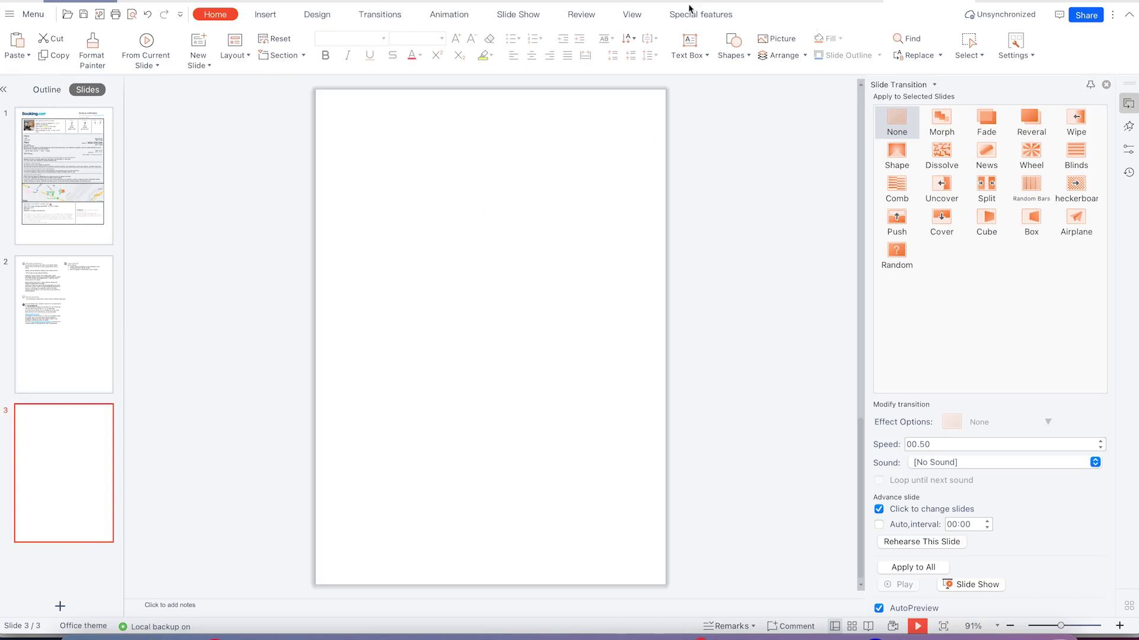
Open the Word to PDF export for the Sustainability document.
left_click(707, 16)
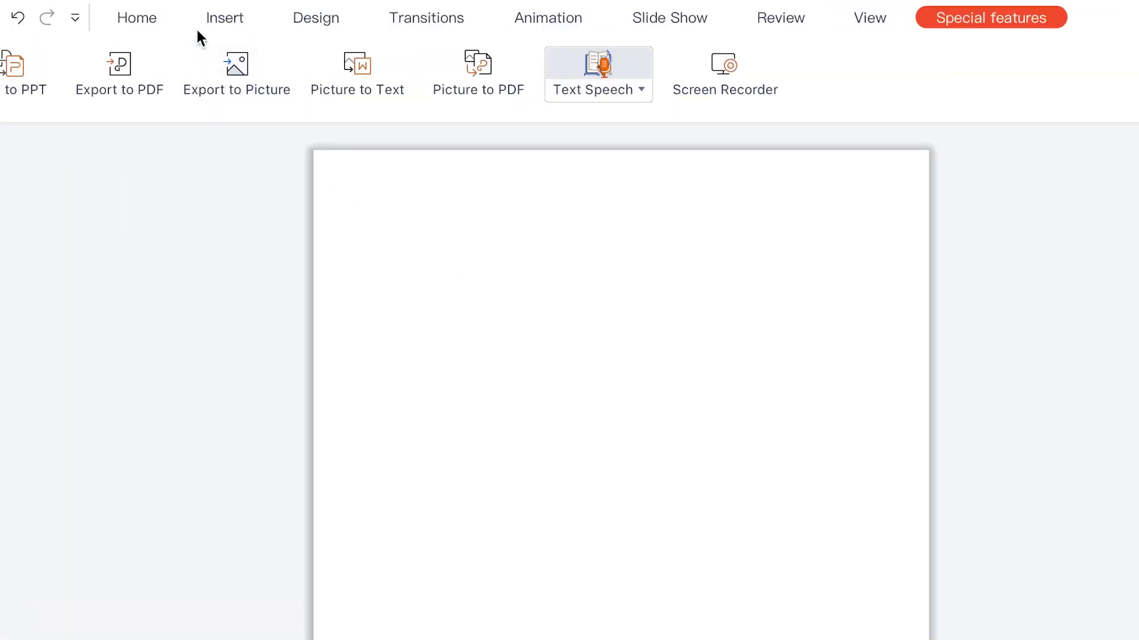
left_click(169, 3)
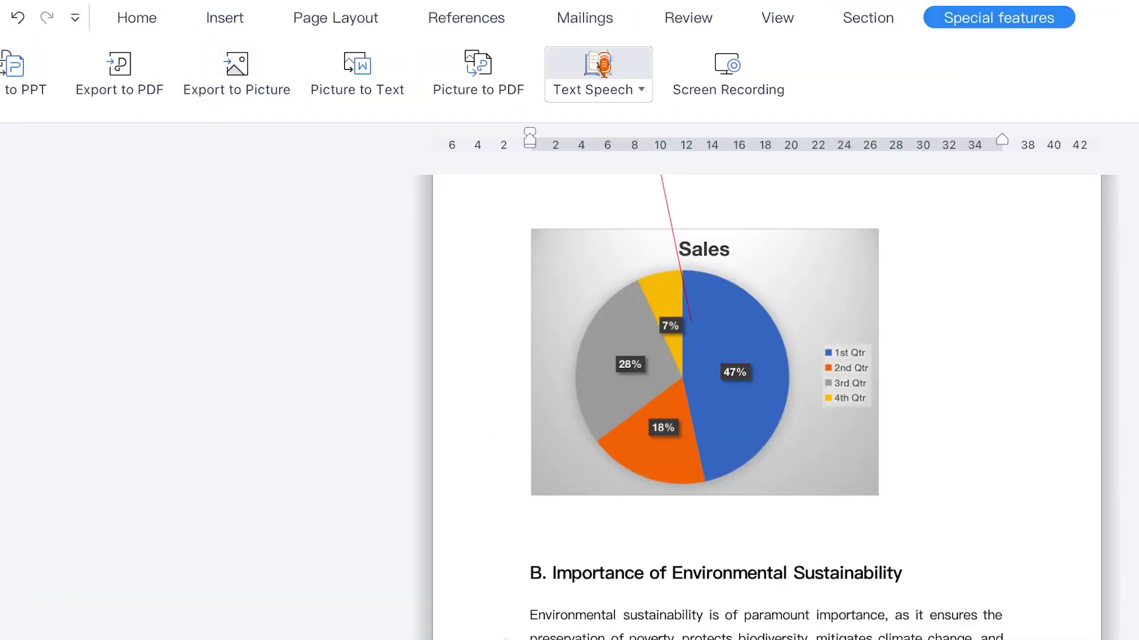
left_click(598, 63)
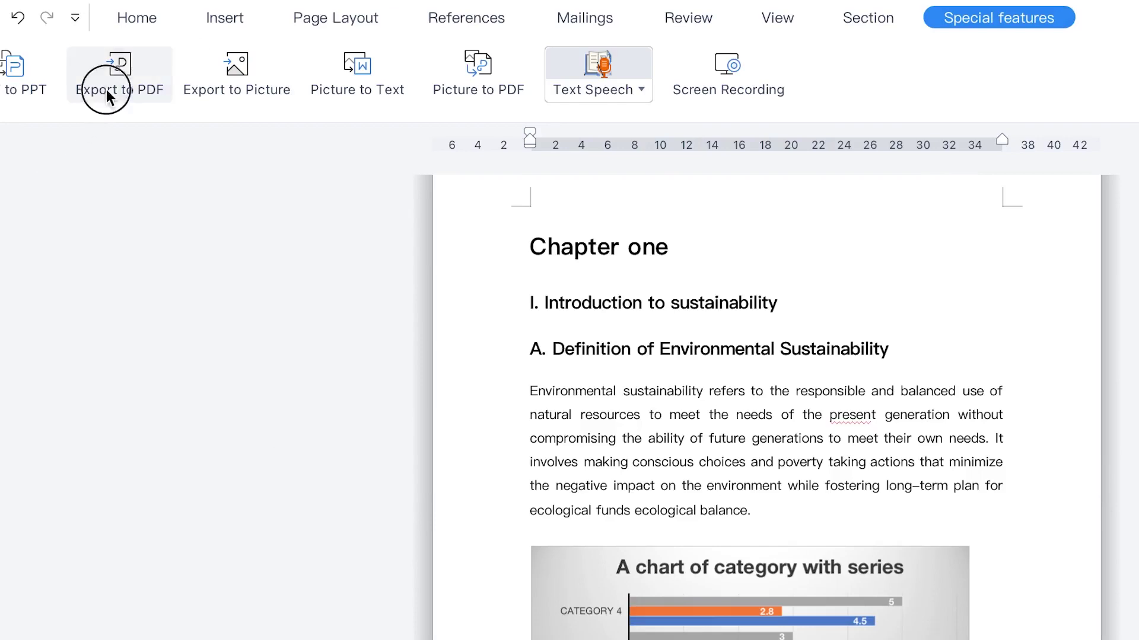
left_click(96, 105)
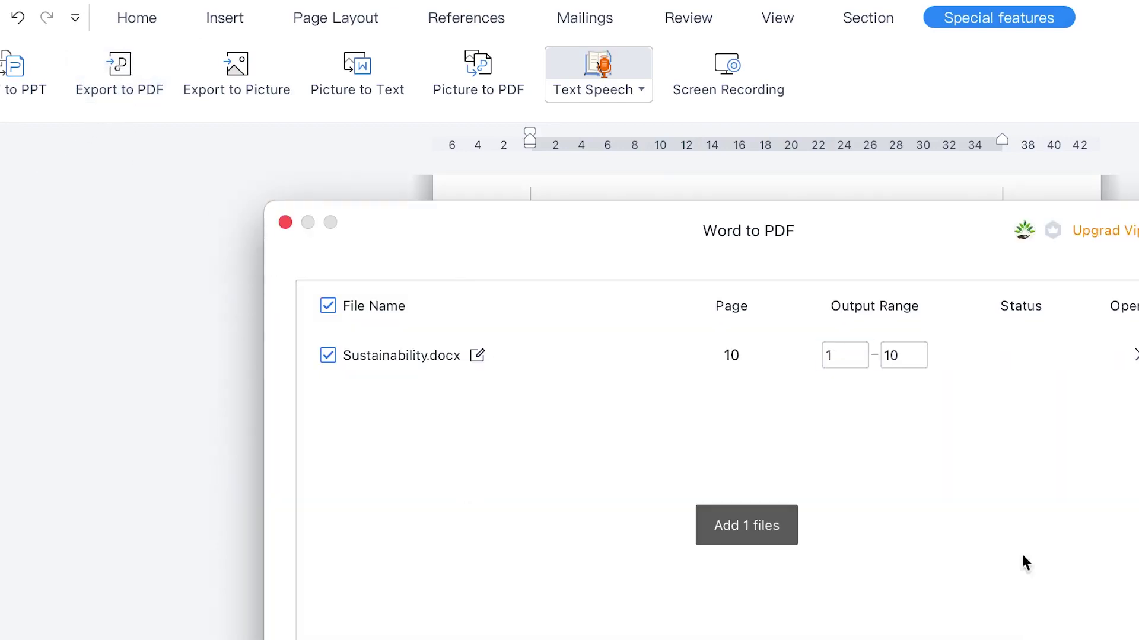
left_click_drag(765, 219, 288, 631)
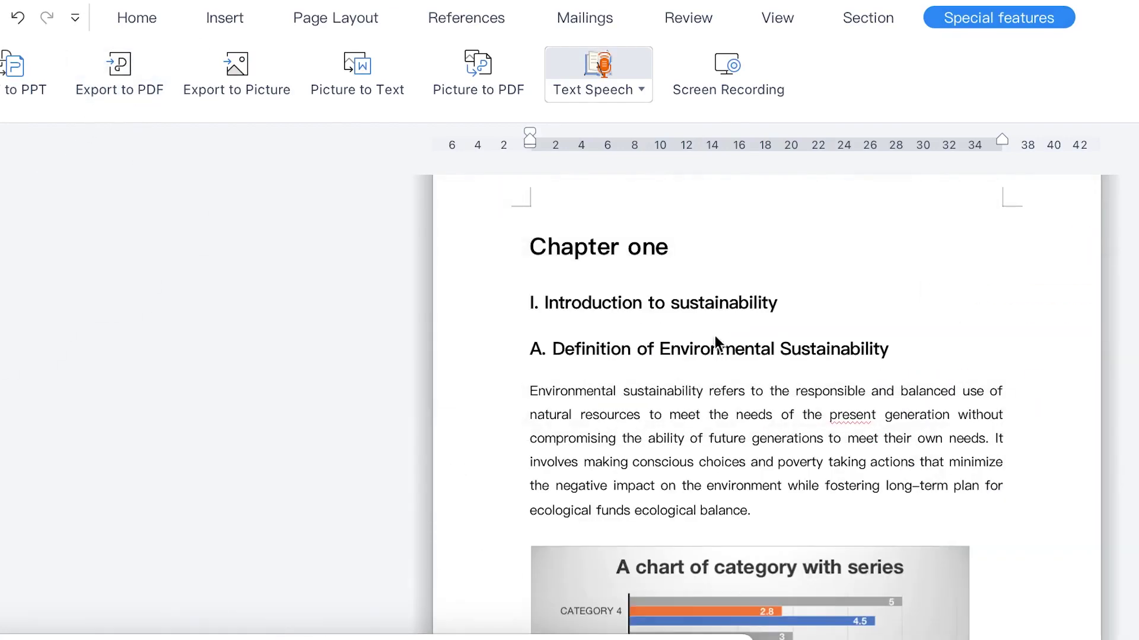
left_click_drag(63, 635, 162, 170)
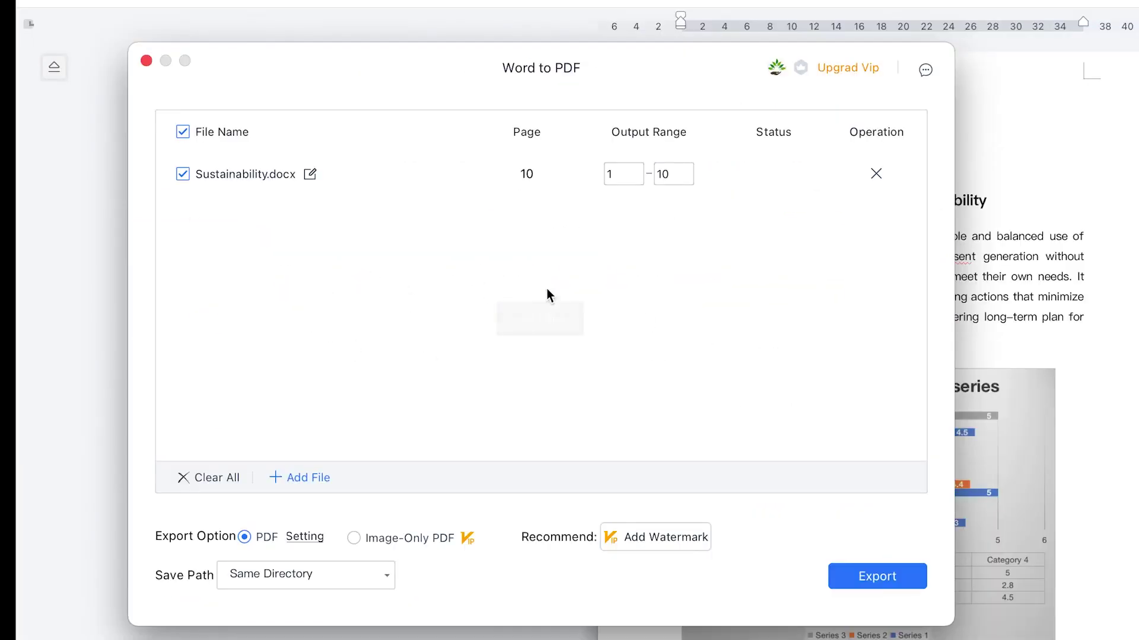
Export Sustainability.docx to PDF with Save Path set to Custom Directory (Downloads), then close.
left_click(866, 577)
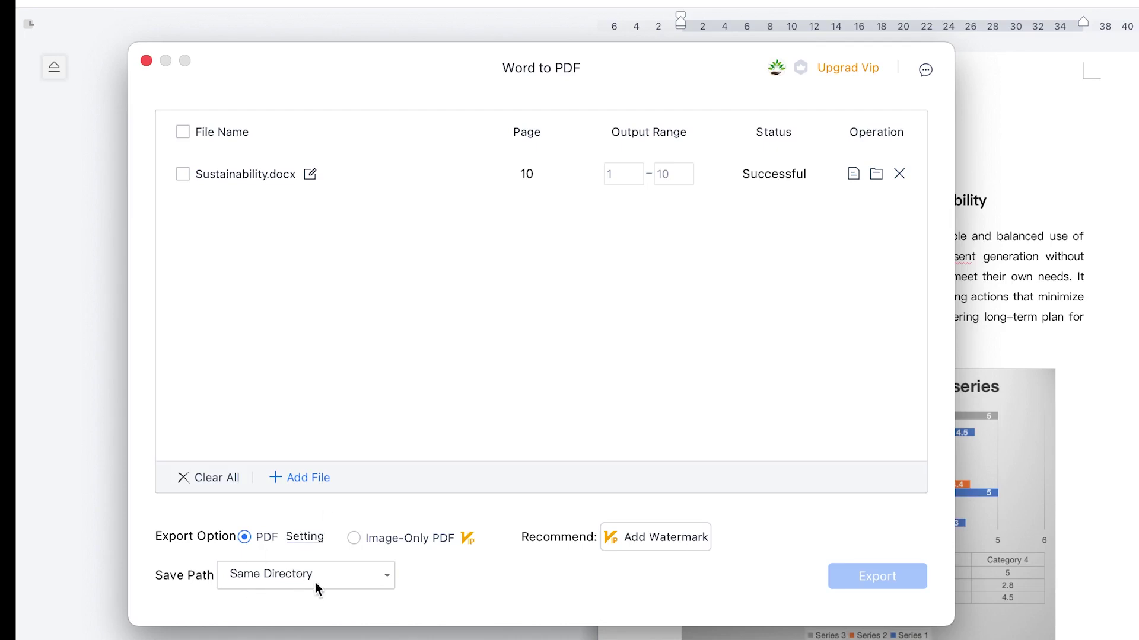
left_click(350, 585)
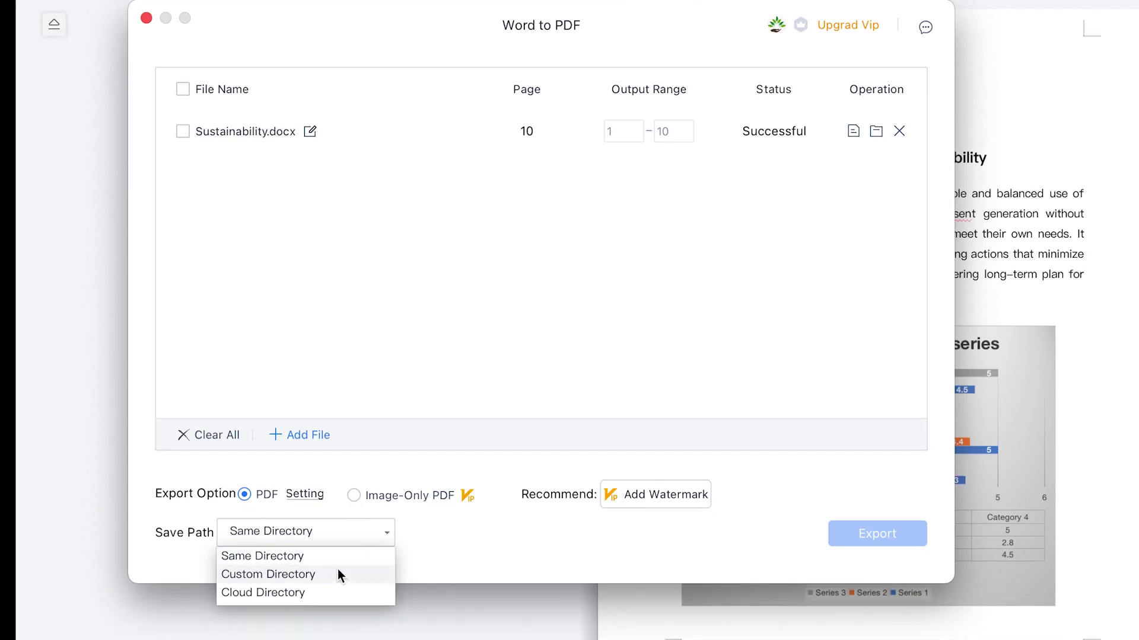
left_click(337, 576)
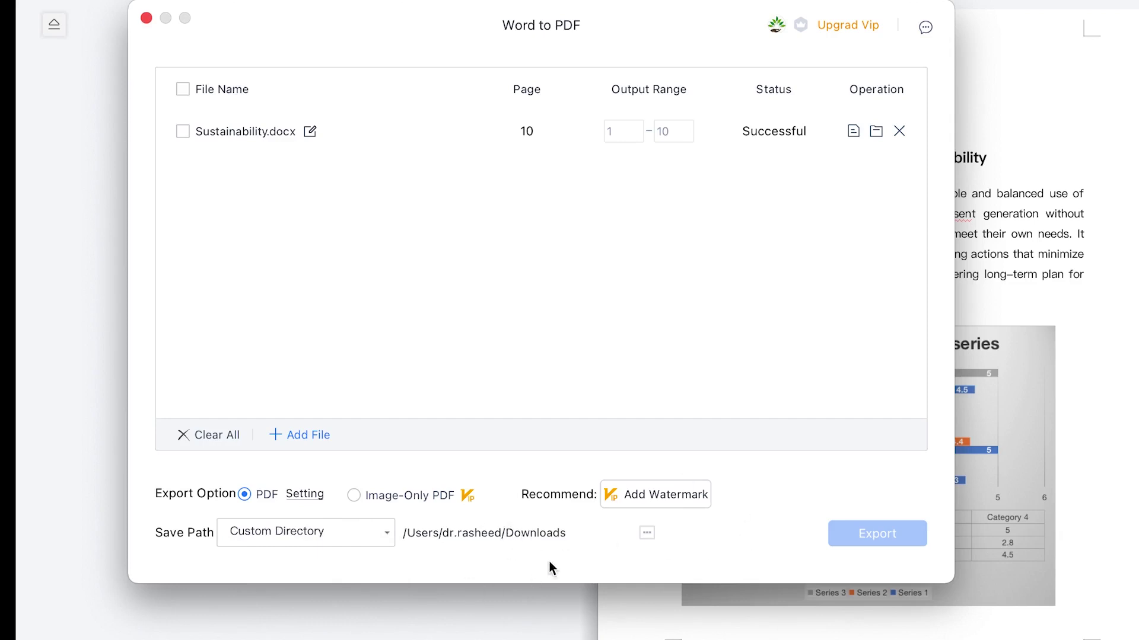
left_click(146, 18)
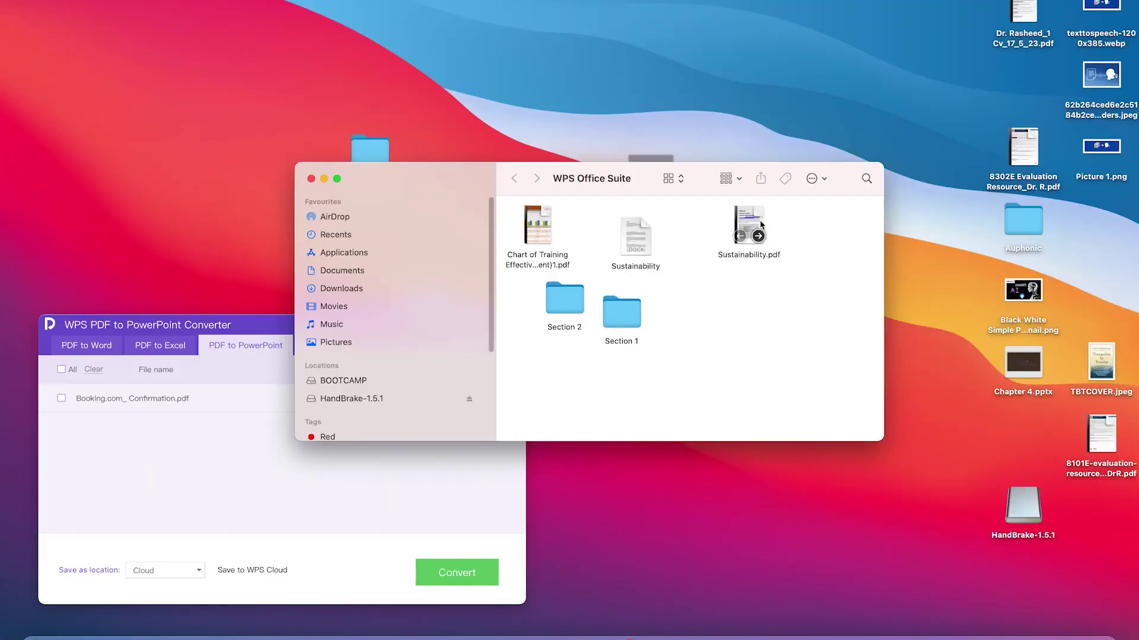
Select Sustainability.pdf in the WPS Office Suite folder and open it in PDFelement.
left_click(750, 224)
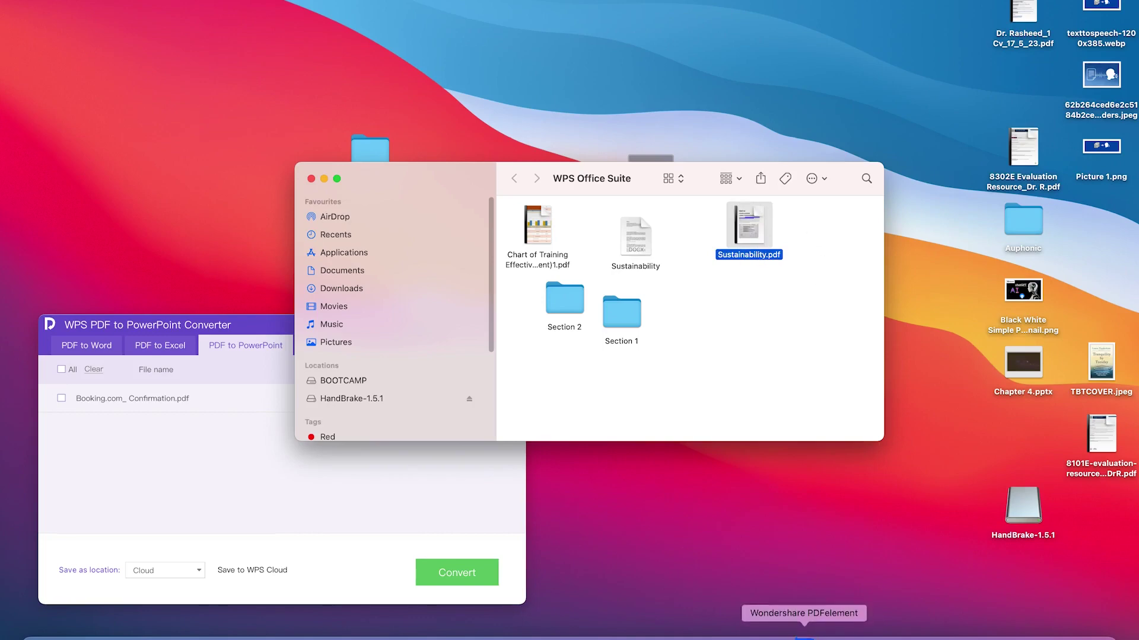
left_click(804, 638)
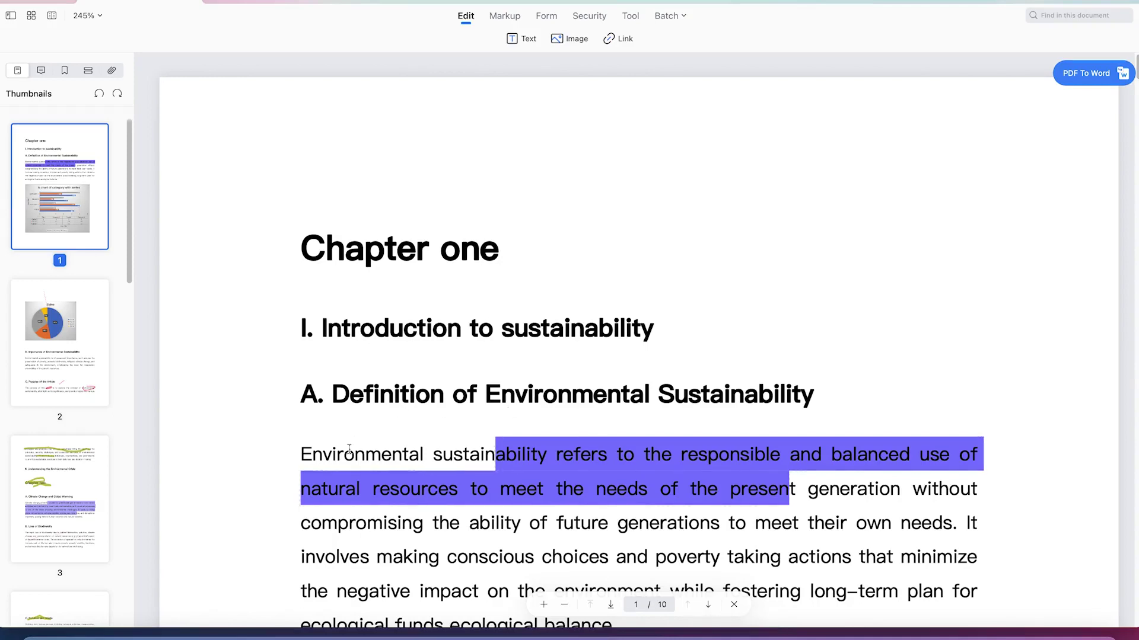
Scroll through pages 1–3 of Sustainability.pdf, then close WPS's PDF to PowerPoint Converter.
scroll(349, 448, "down", 15)
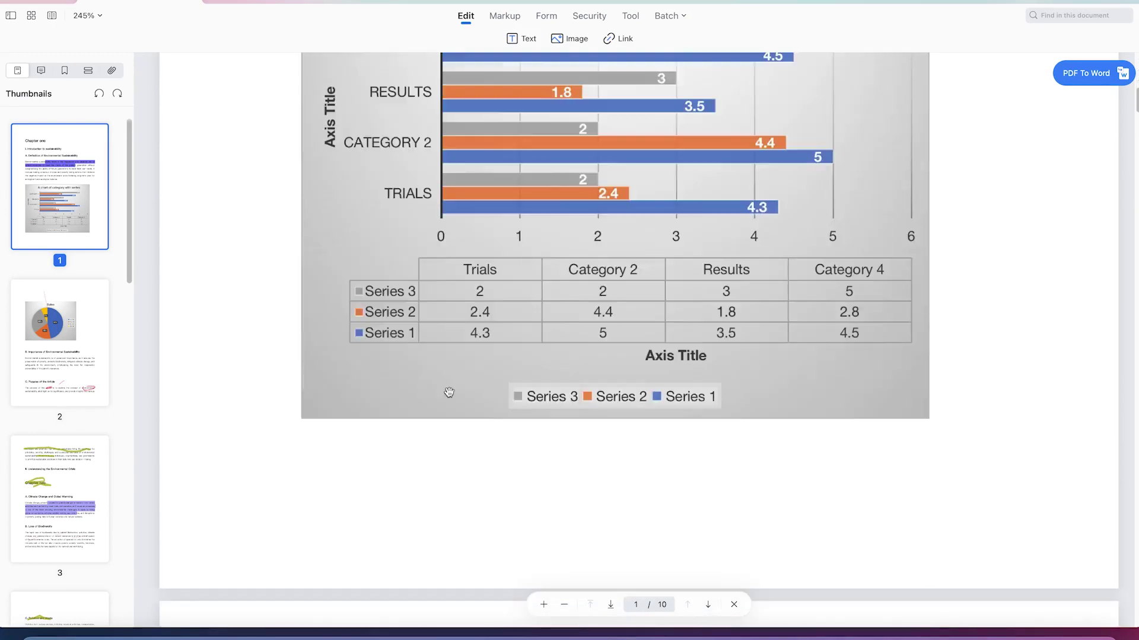
scroll(589, 384, "down", 10)
scroll(593, 389, "up", 5)
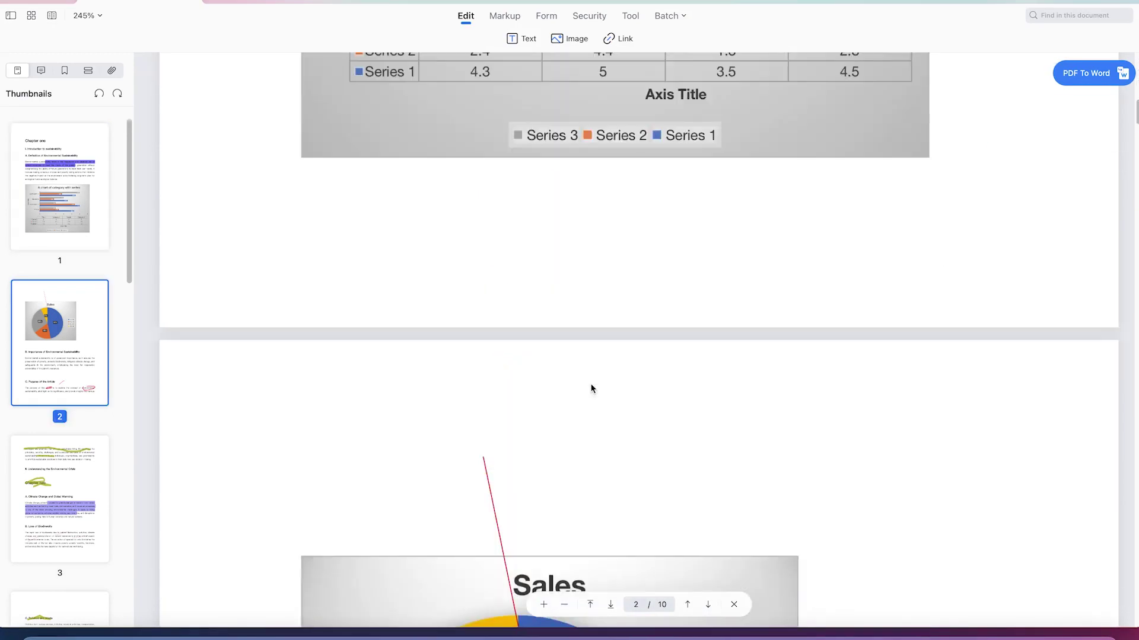
scroll(593, 389, "down", 15)
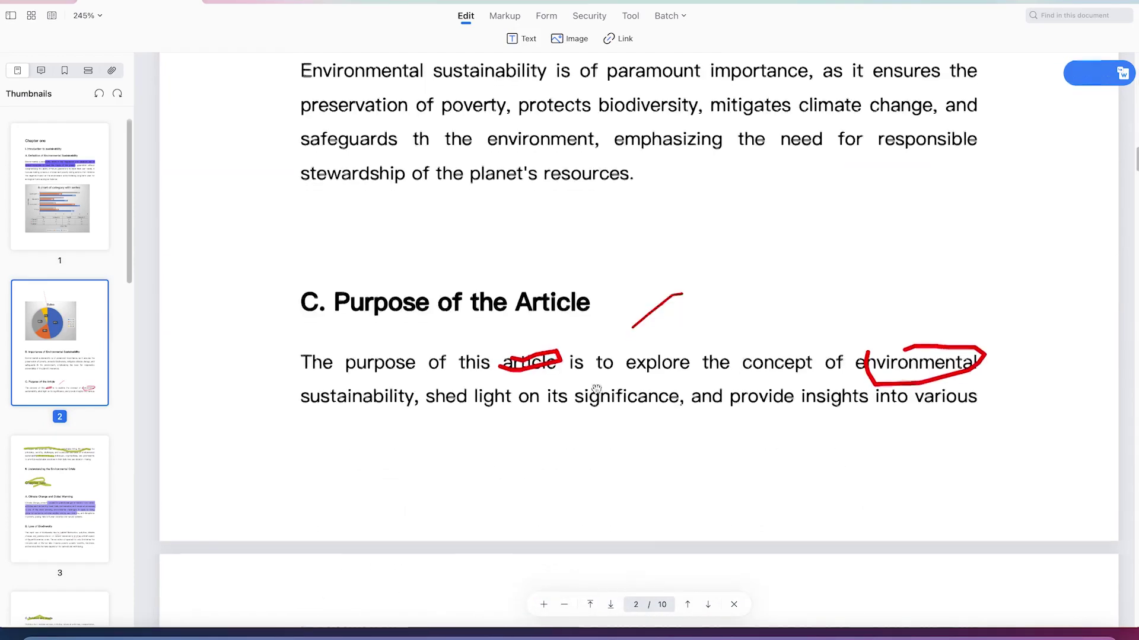
scroll(596, 389, "down", 10)
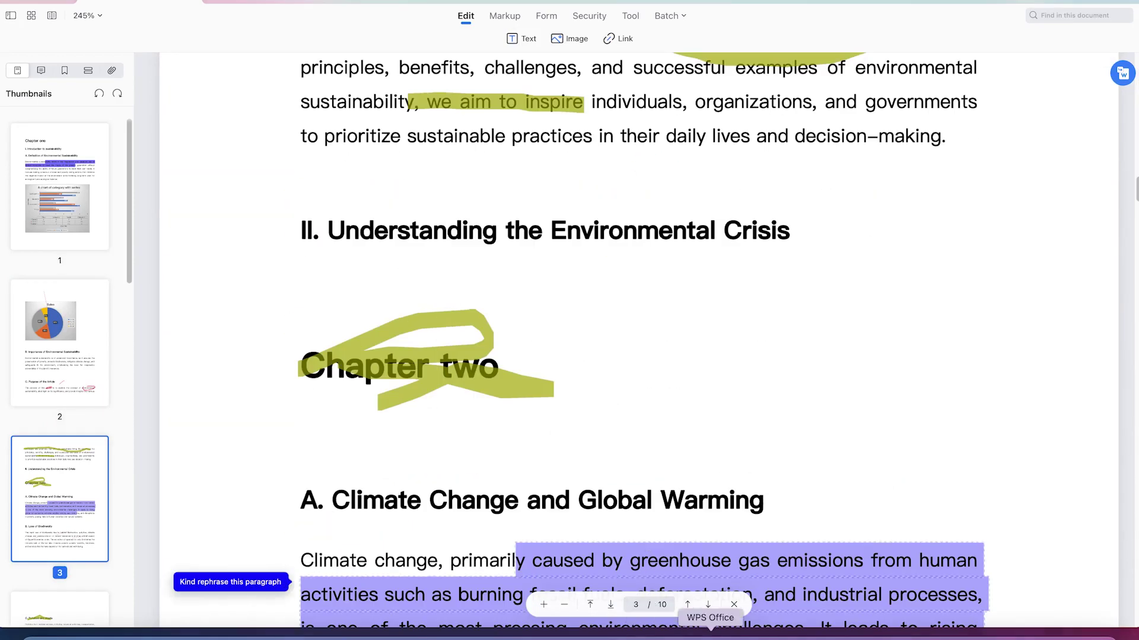
left_click(710, 634)
left_click(516, 325)
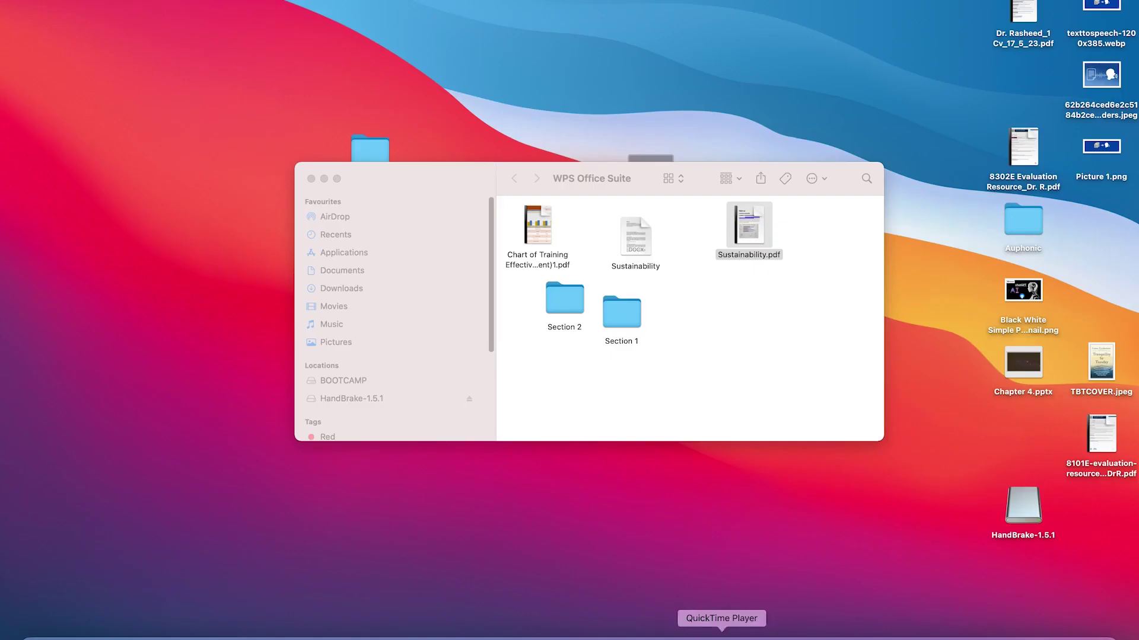
Switch back to the Sustainability document in WPS Writer, scrolled to the Chapter one page.
left_click(692, 633)
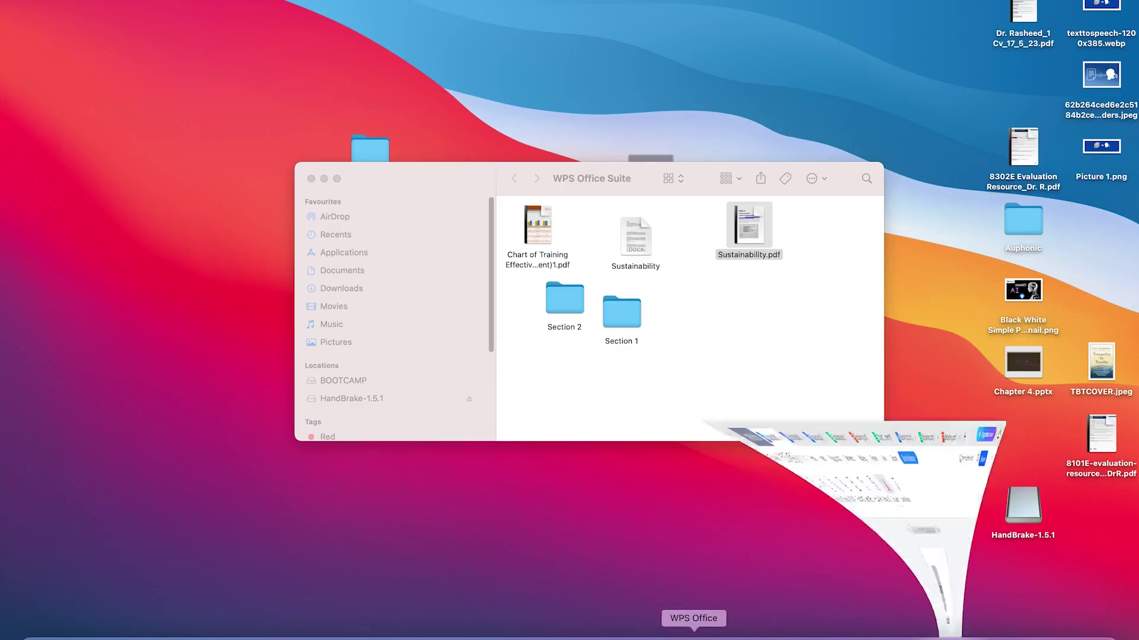
scroll(553, 344, "up", 1)
left_click(566, 304)
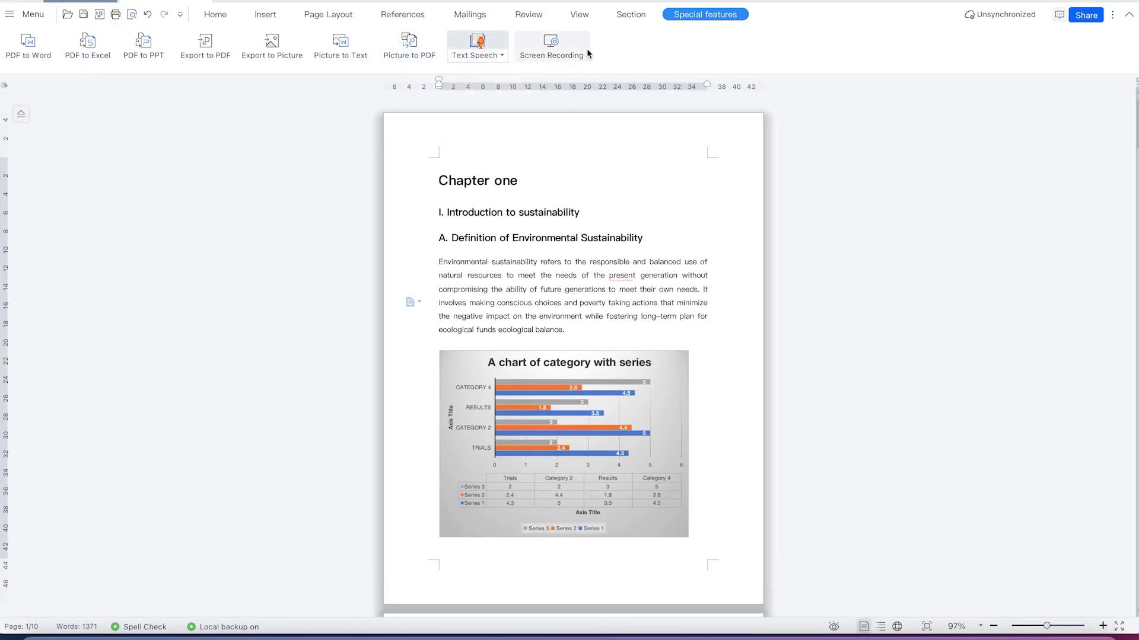
Launch Screen Recording, dismiss the Security & Privacy permission prompt, and reach the Full Screen settings.
left_click(557, 59)
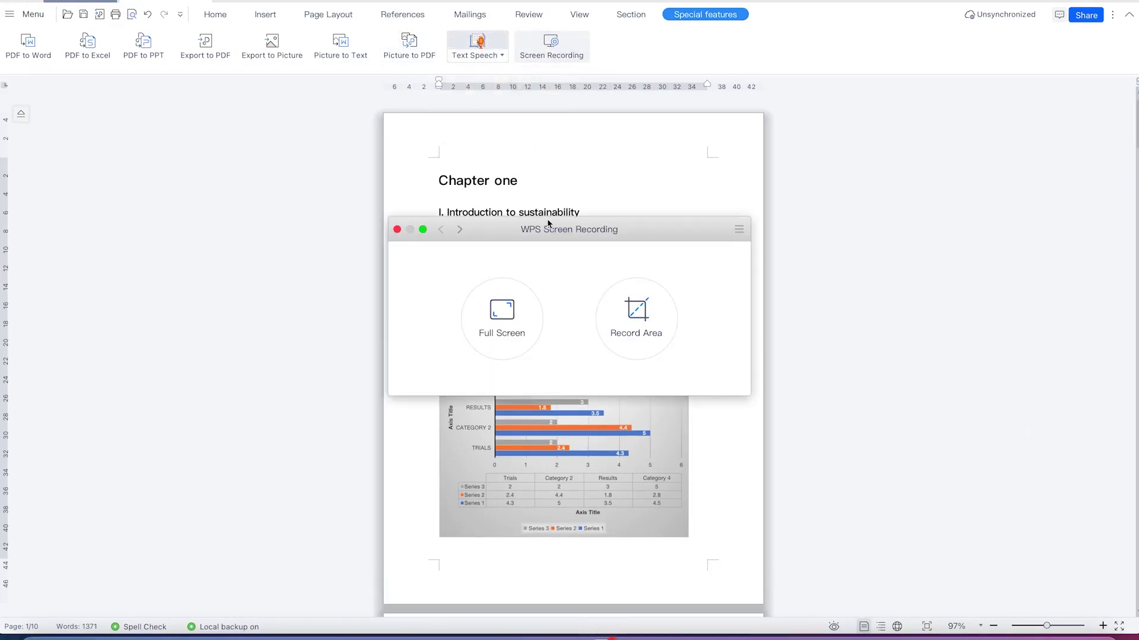
left_click(475, 321)
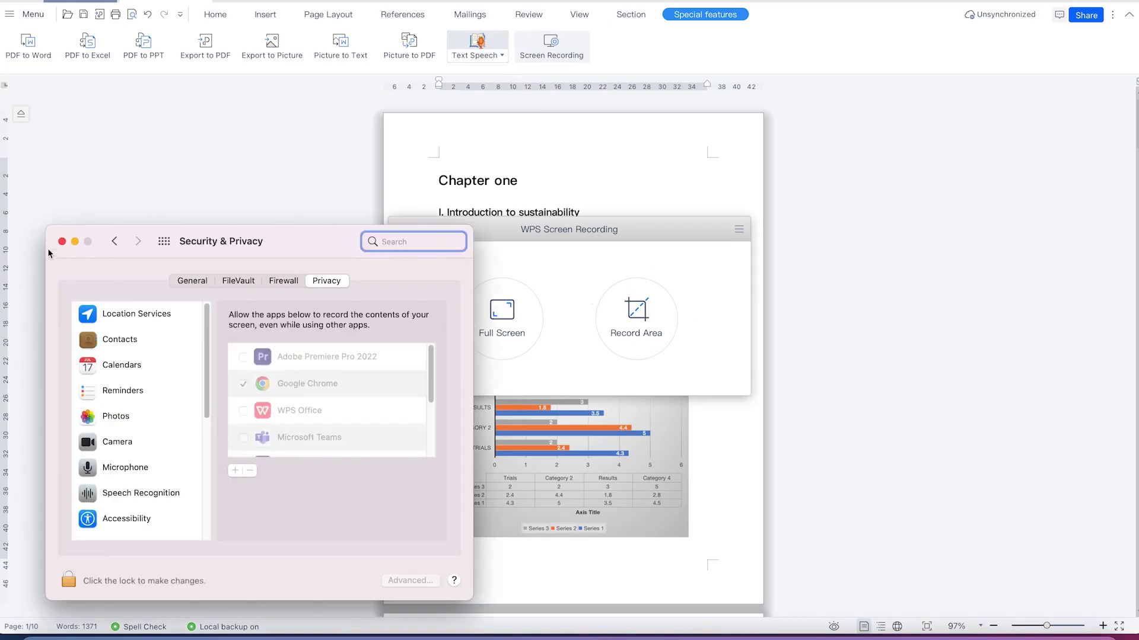
left_click(62, 241)
left_click(523, 328)
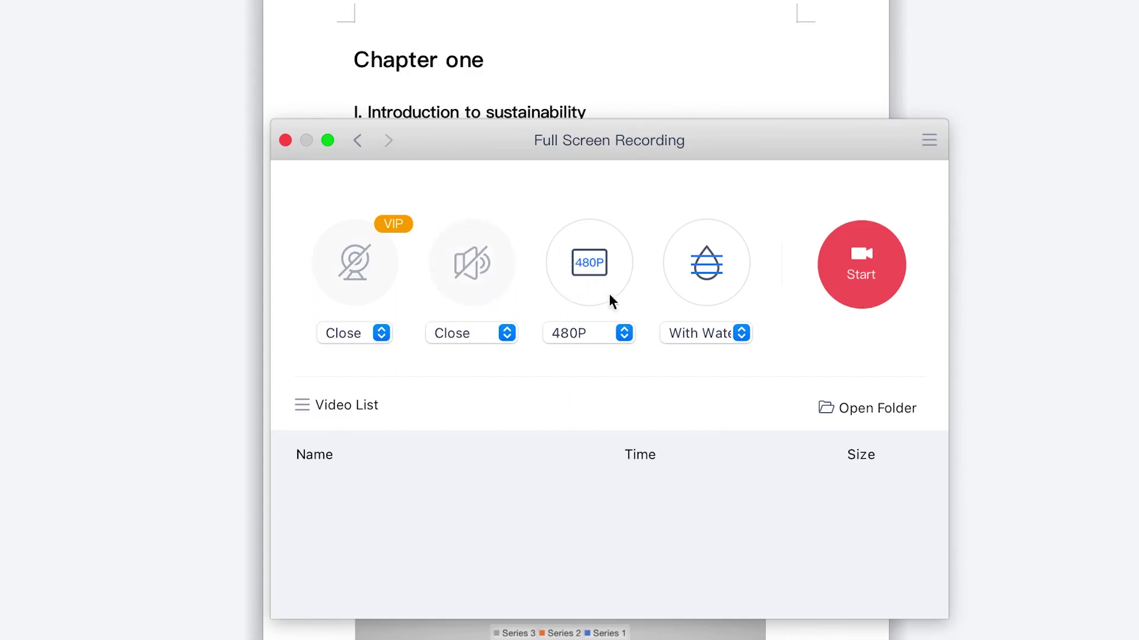
Review resolution and watermark options, keep 480P With Watermark, then close Full Screen Recording.
left_click(590, 339)
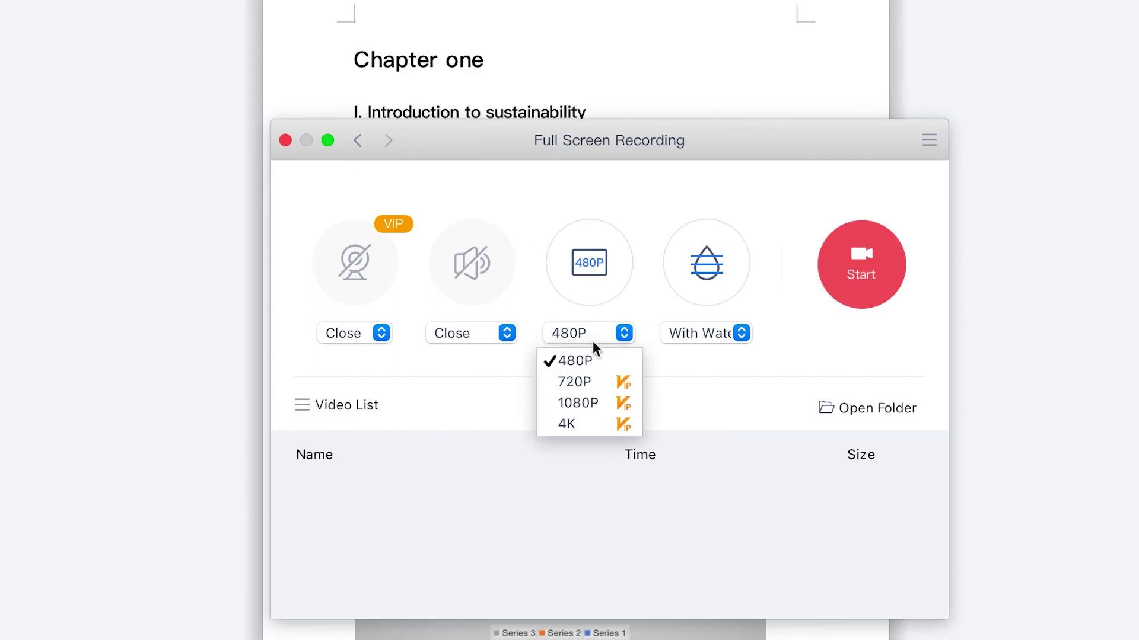
left_click(631, 260)
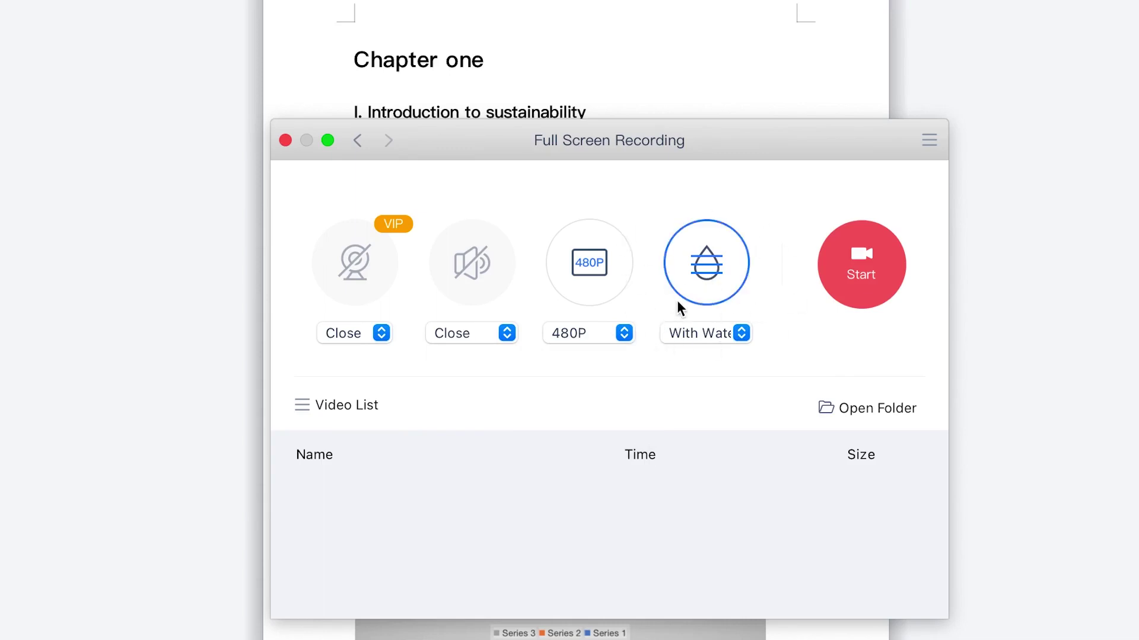
left_click(684, 325)
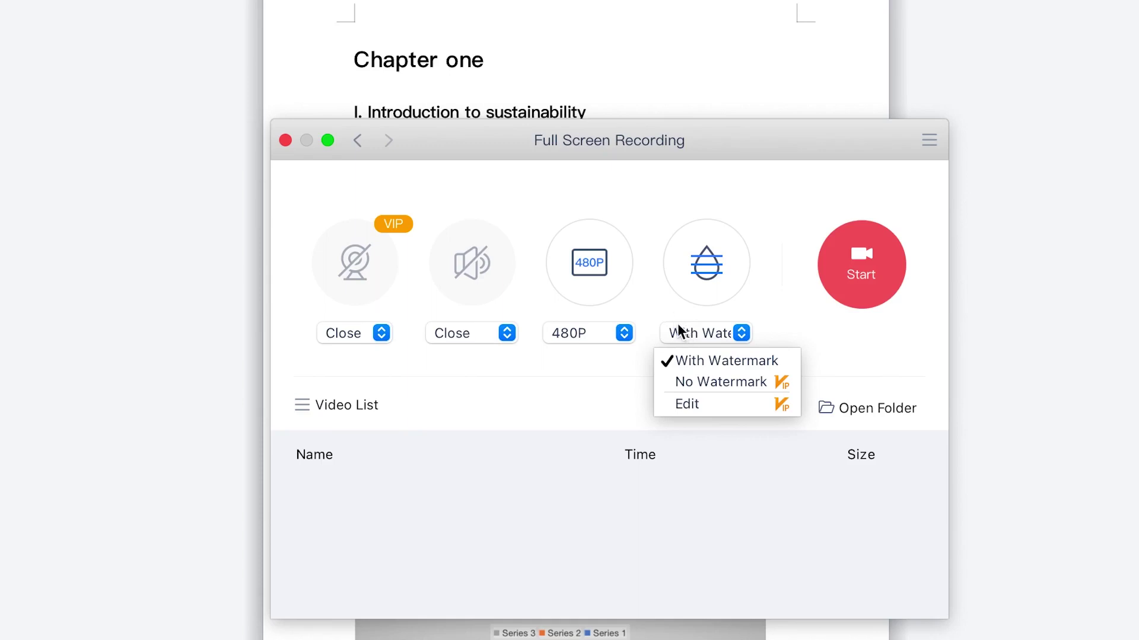
left_click(687, 312)
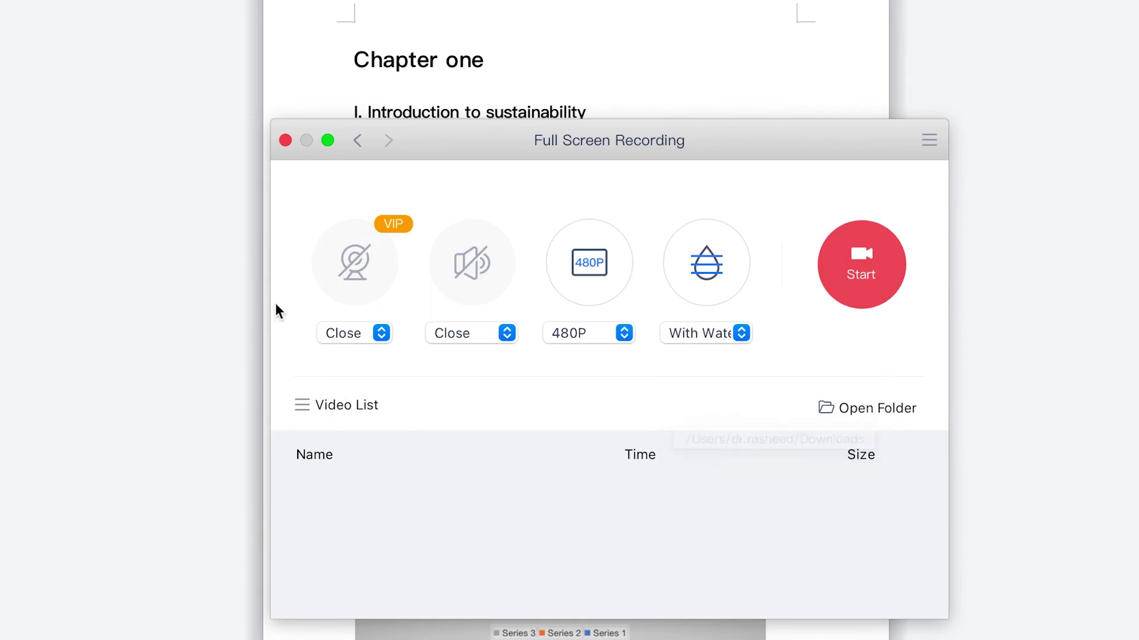
left_click(285, 141)
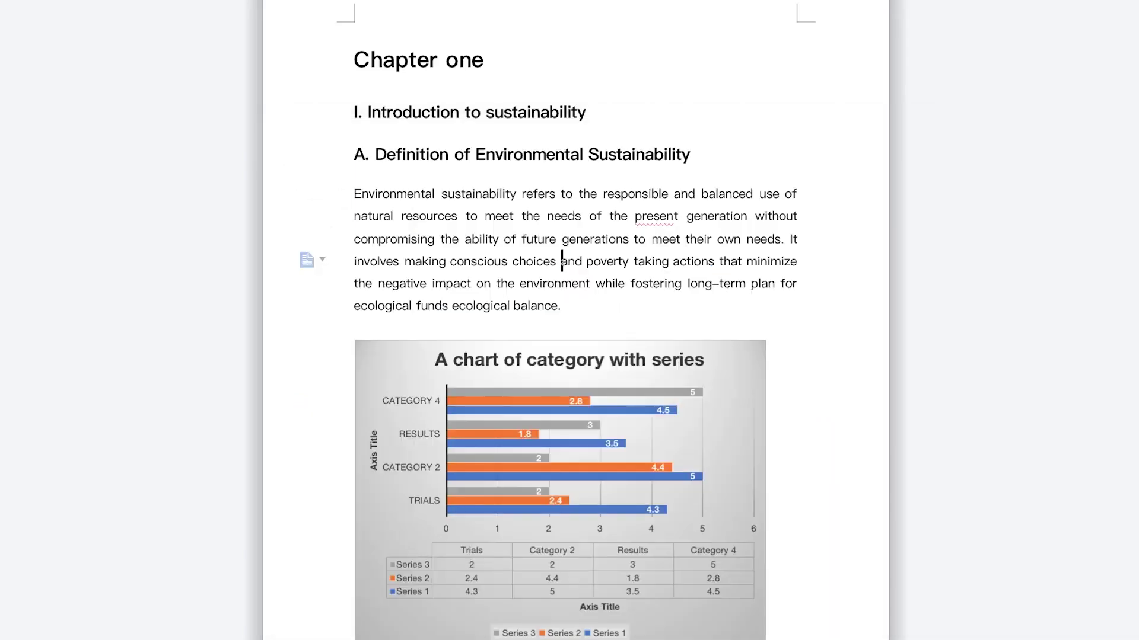